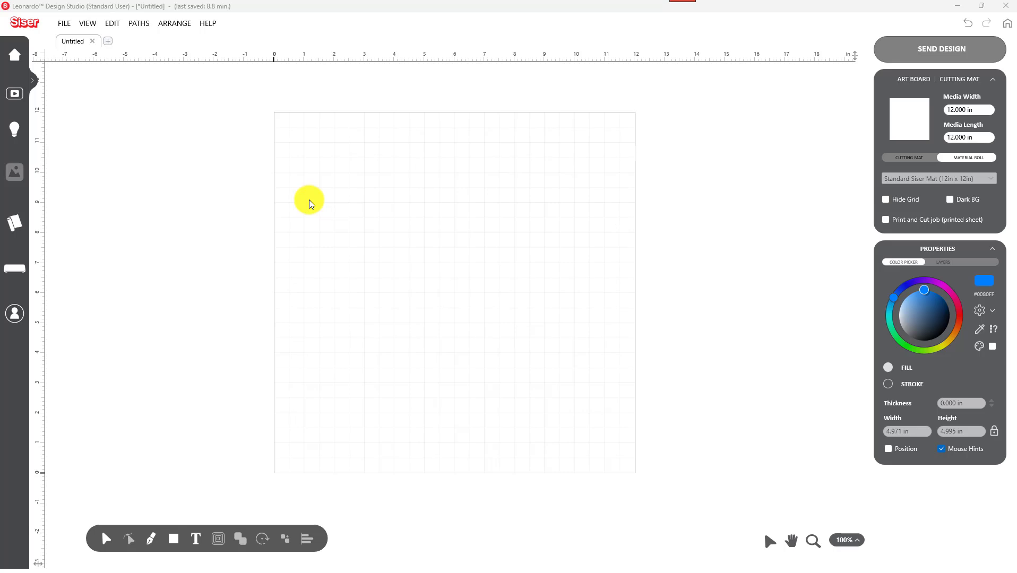
Import Hair Clip Holder.svg from the Desktop as Editable Artwork
click(66, 24)
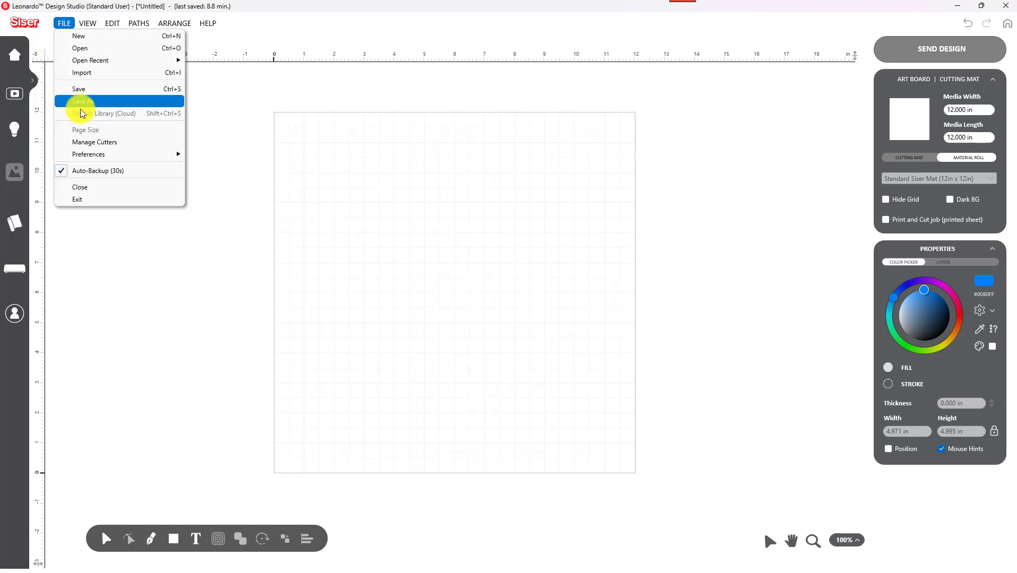
click(79, 72)
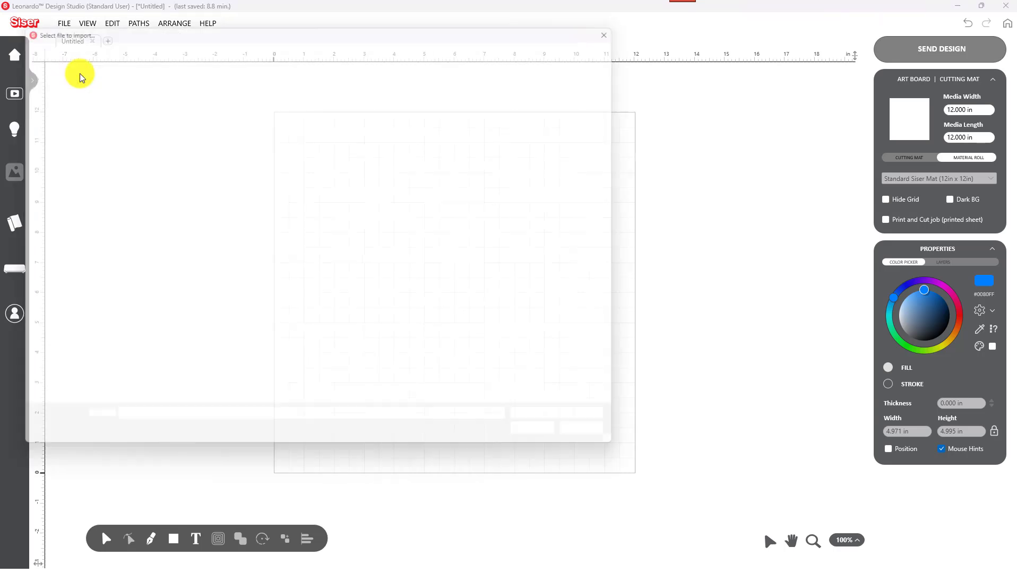
click(439, 174)
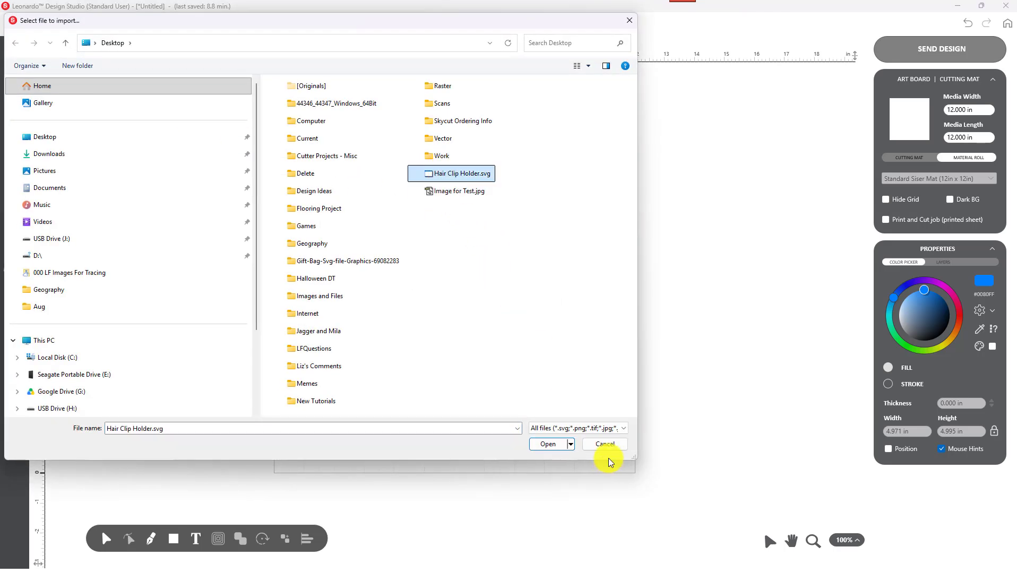
click(548, 446)
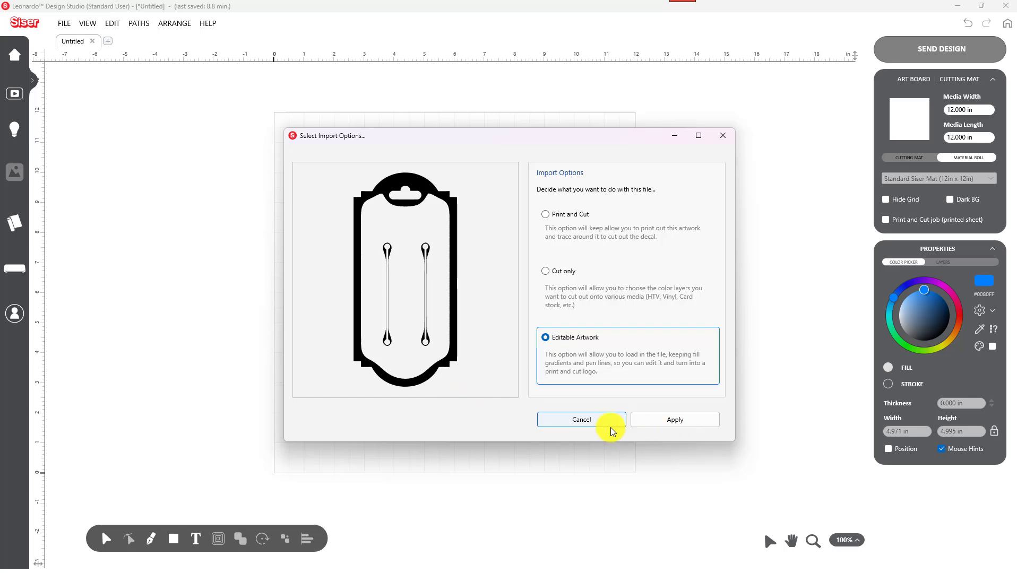
click(668, 421)
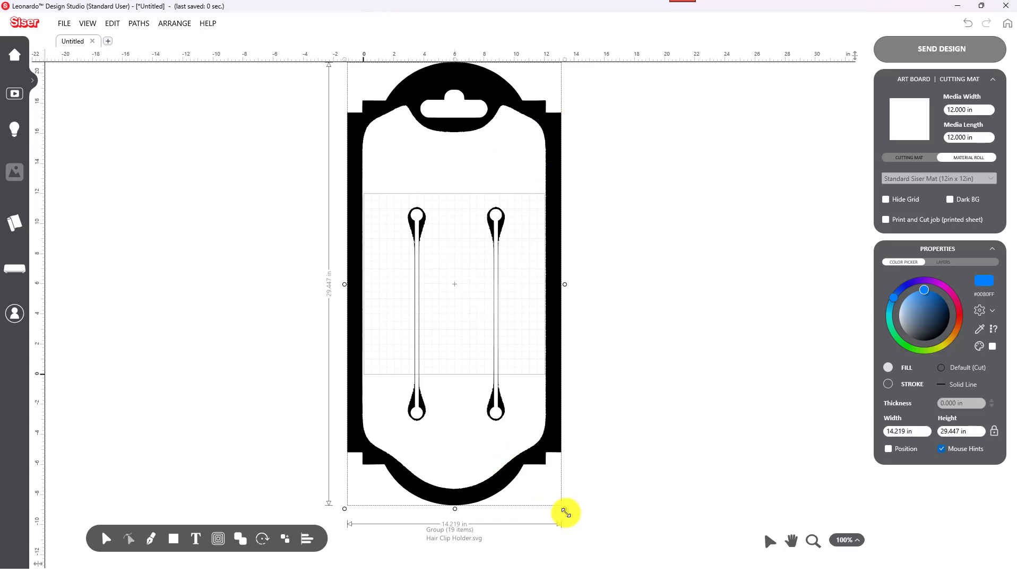
Scale the imported clip holder artwork proportionally to about 4.9 in by 10.1 in and place it within the art board
drag(565, 512, 471, 315)
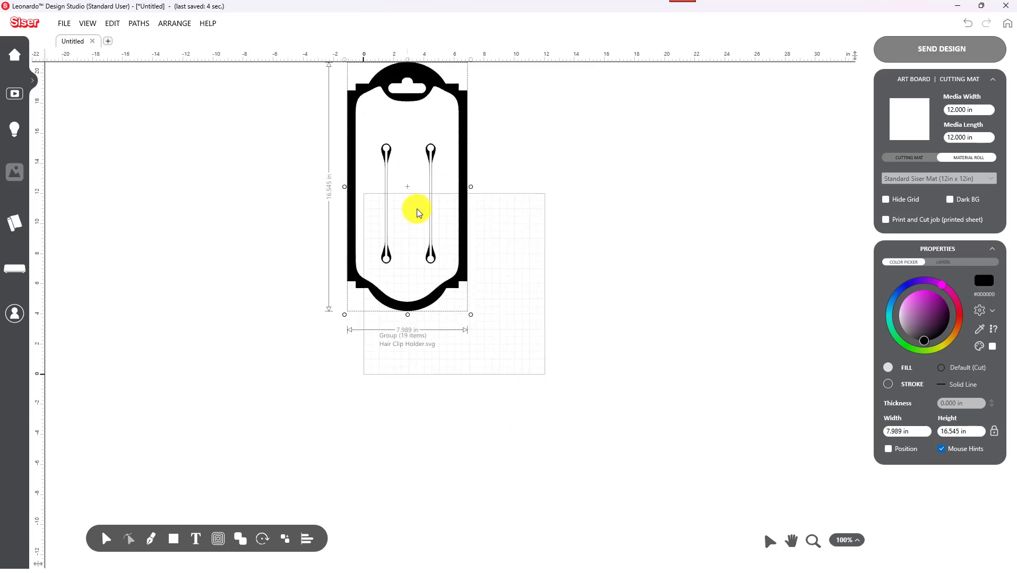
drag(417, 212, 466, 292)
drag(520, 395, 471, 298)
drag(432, 237, 444, 301)
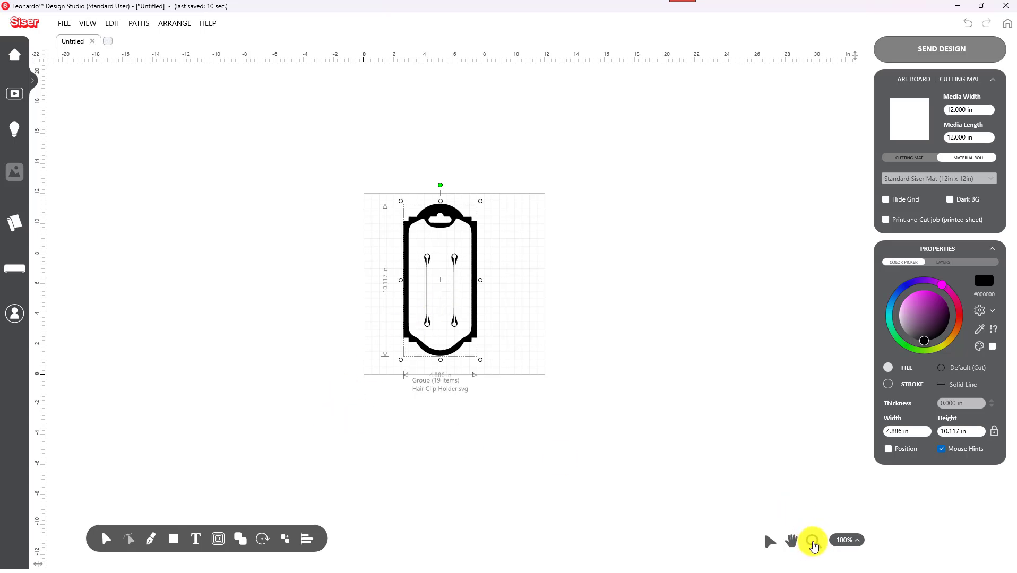
Break the selected clip holder group into separate paths and display them as stroke outlines instead of fills
click(812, 542)
drag(386, 200, 502, 367)
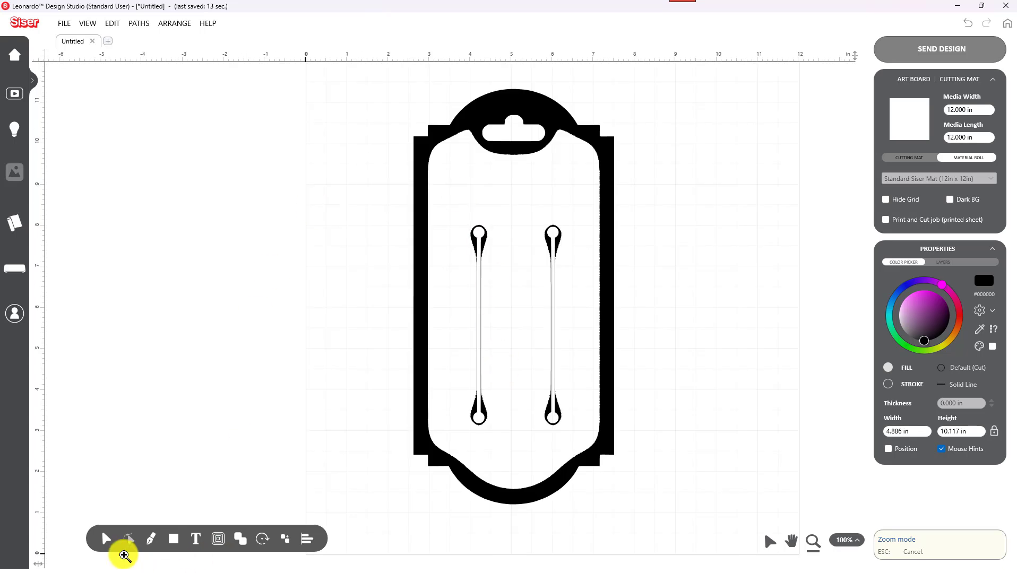
click(106, 540)
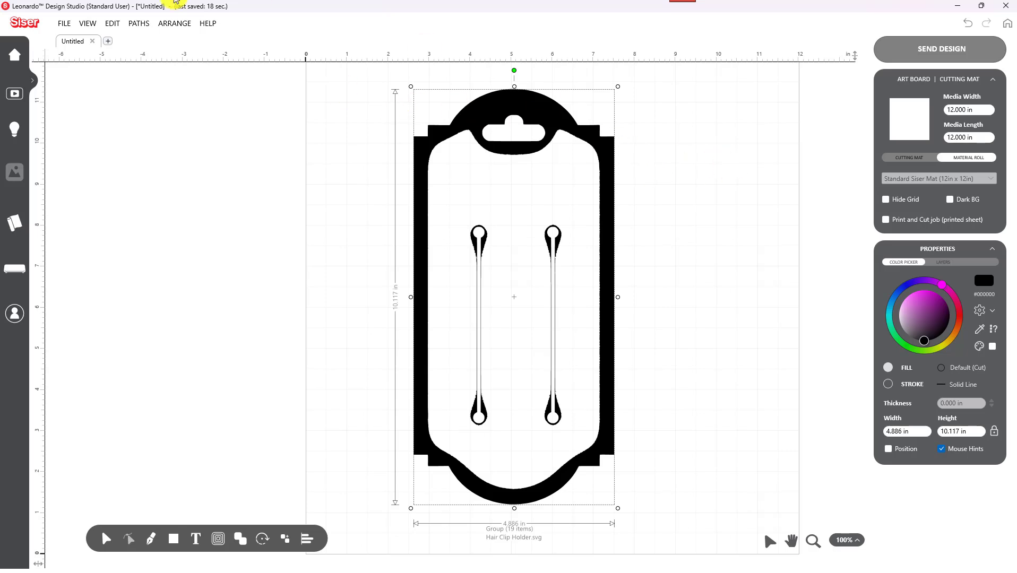
click(174, 26)
mouse_move(149, 28)
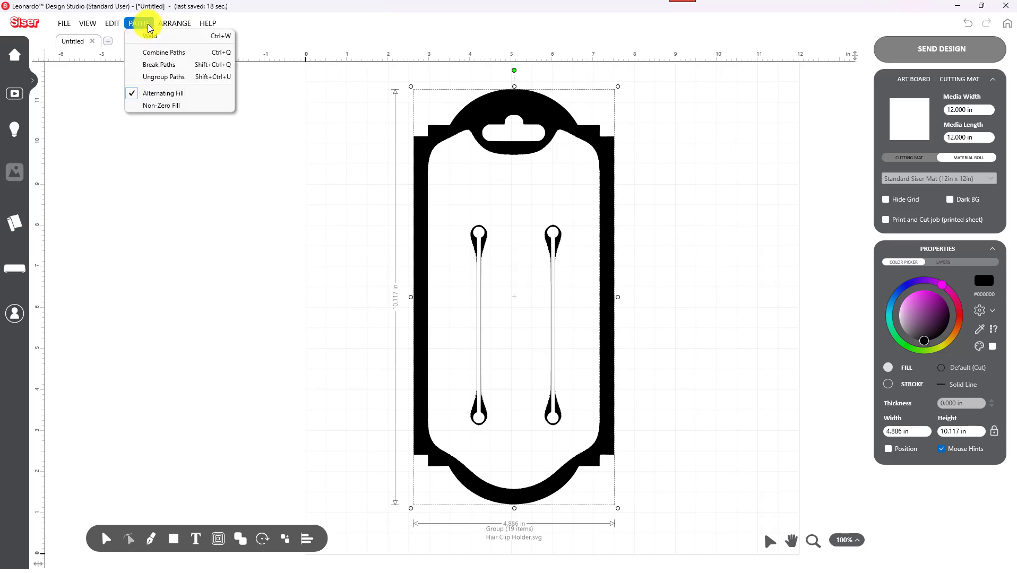
click(153, 65)
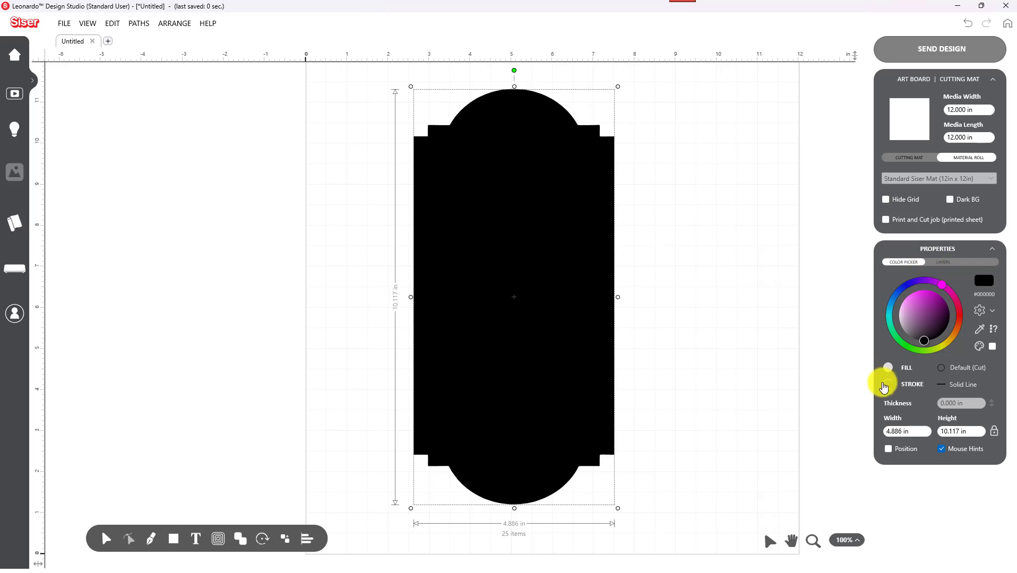
click(889, 387)
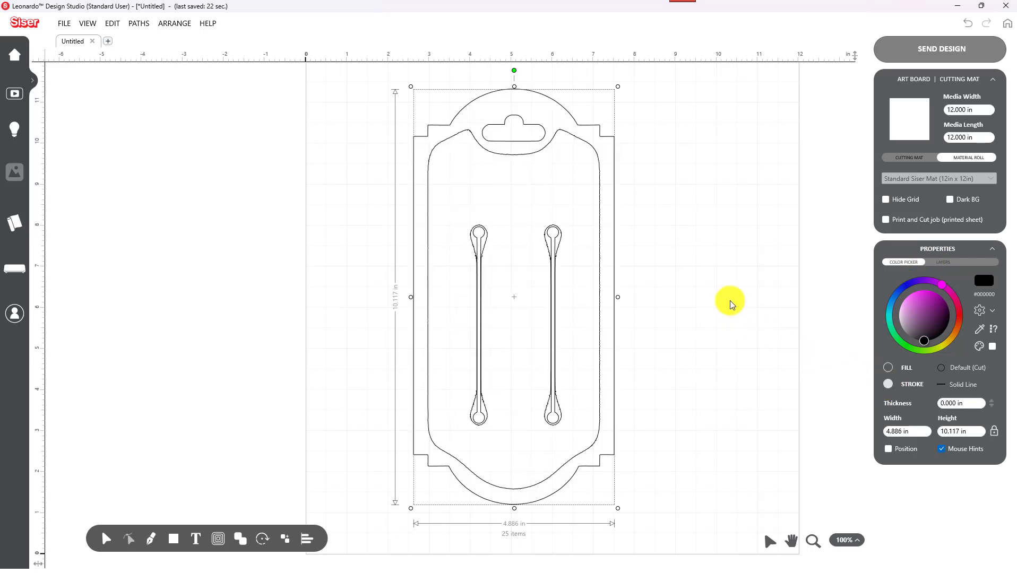
click(725, 261)
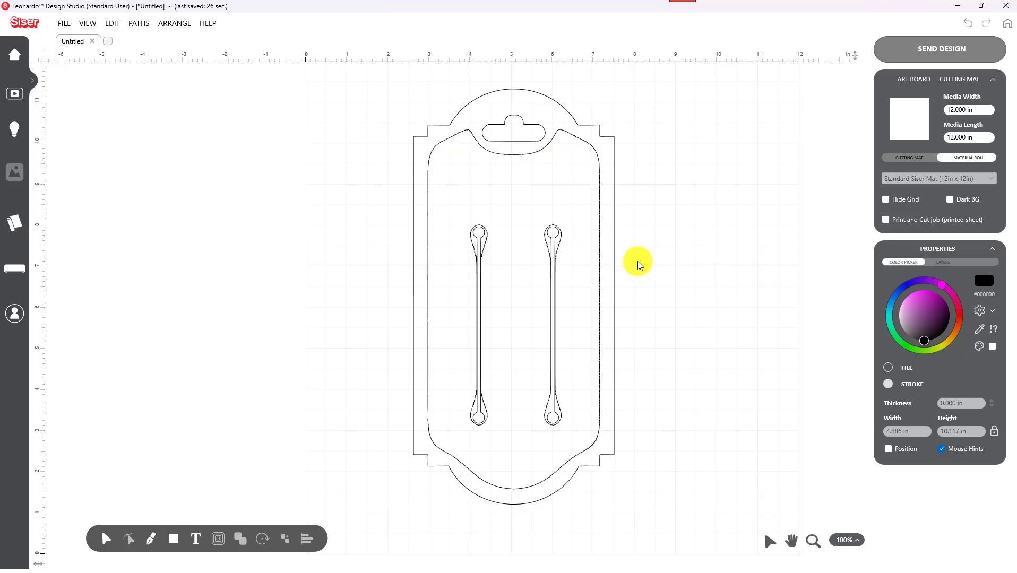
Delete the inner border curve and the teardrop-ended outlines surrounding the two clip slots
click(600, 264)
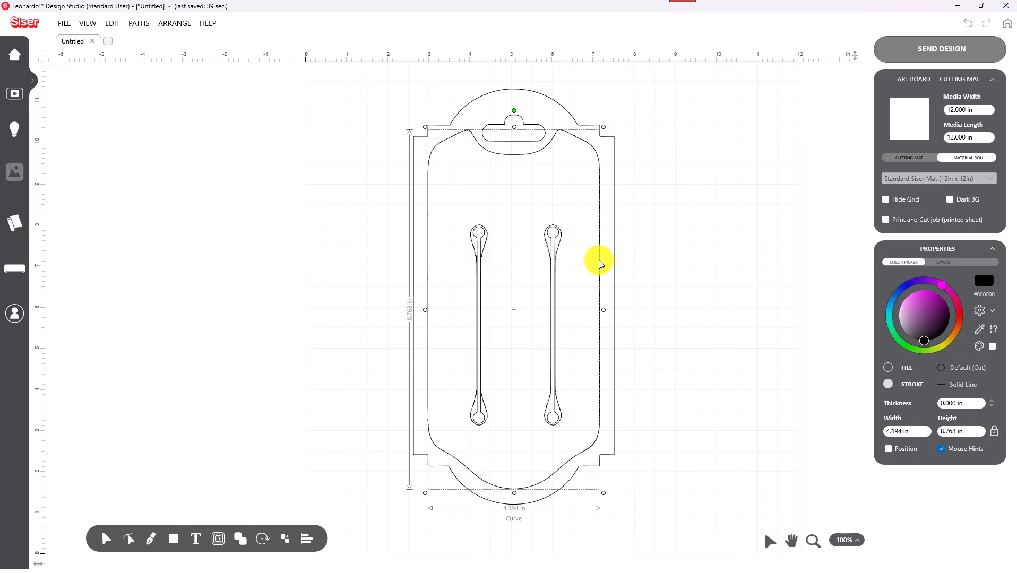
key(Delete)
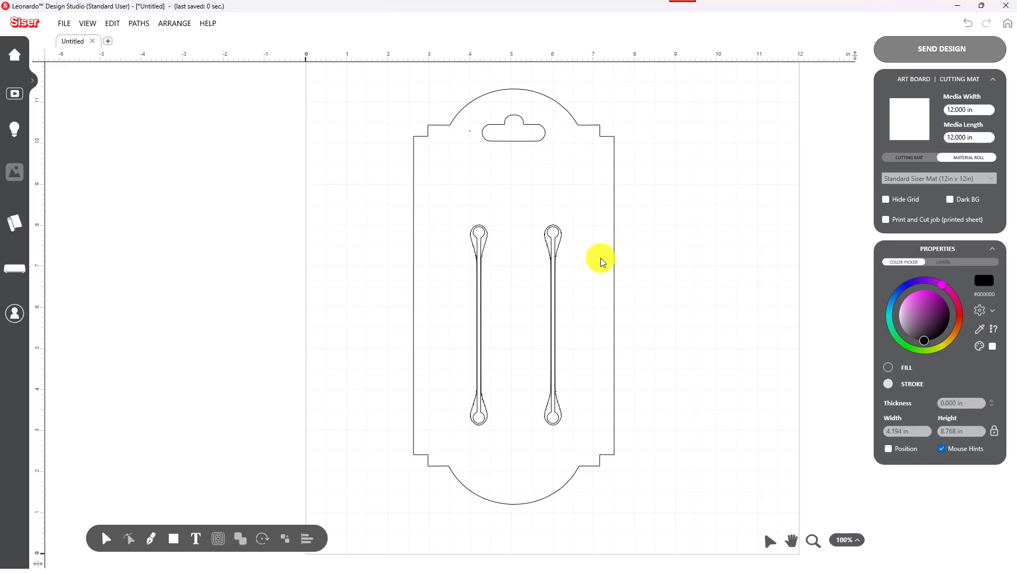
click(561, 246)
key(Delete)
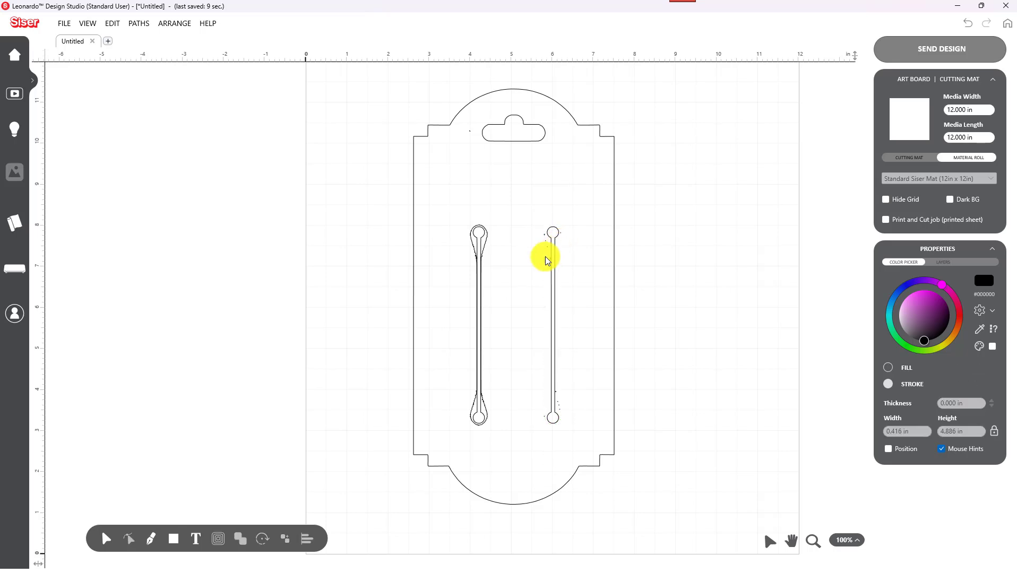
click(486, 244)
key(Delete)
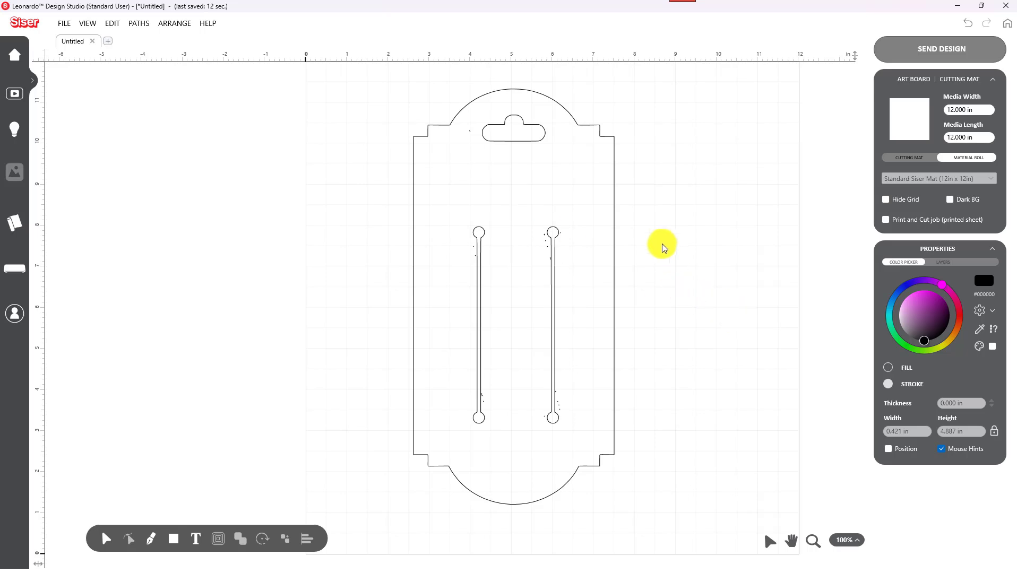
Try to select only the stray specks around the upper end of the right clip slot
drag(534, 212, 586, 288)
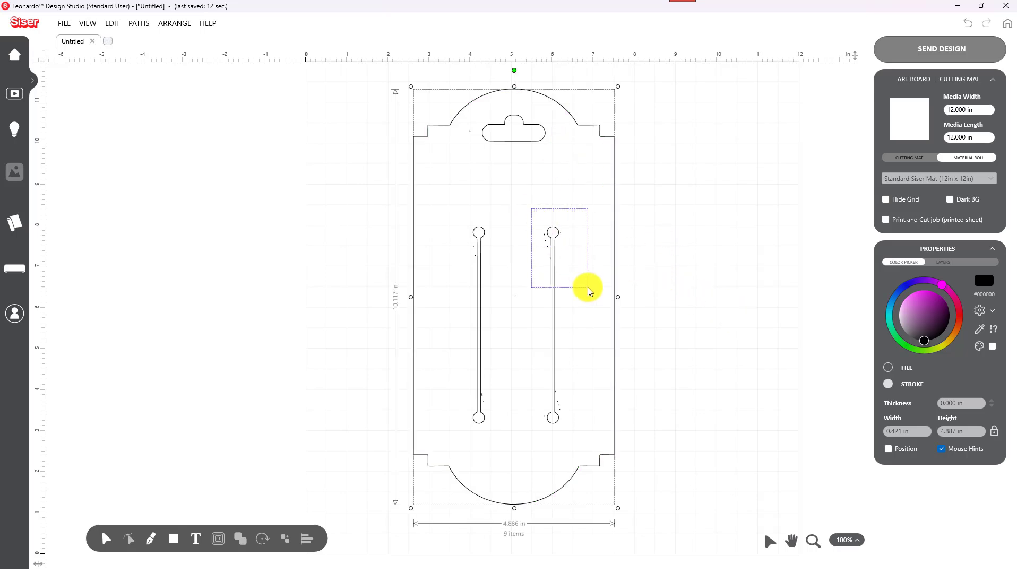
click(670, 277)
drag(640, 266, 608, 243)
click(586, 221)
drag(533, 213, 564, 257)
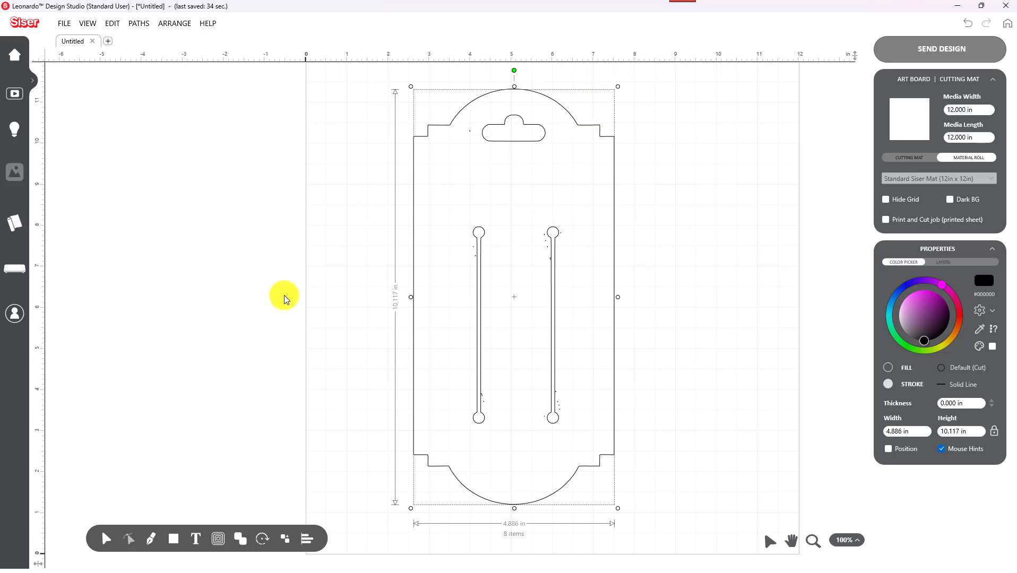
Switch to the selection mode that picks only fully enclosed objects and delete the specks around the right clip slot's upper end
mouse_move(102, 547)
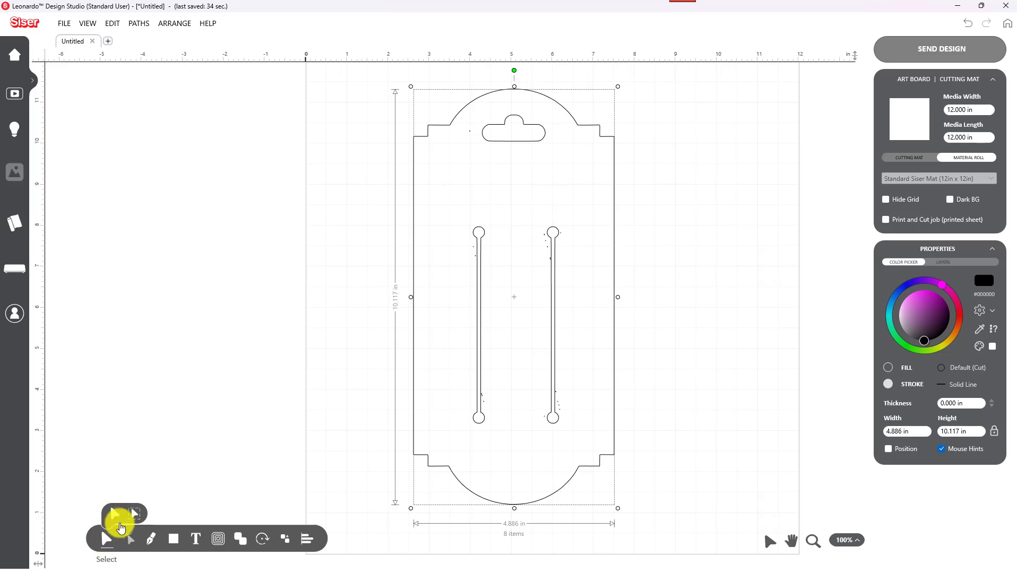
click(135, 516)
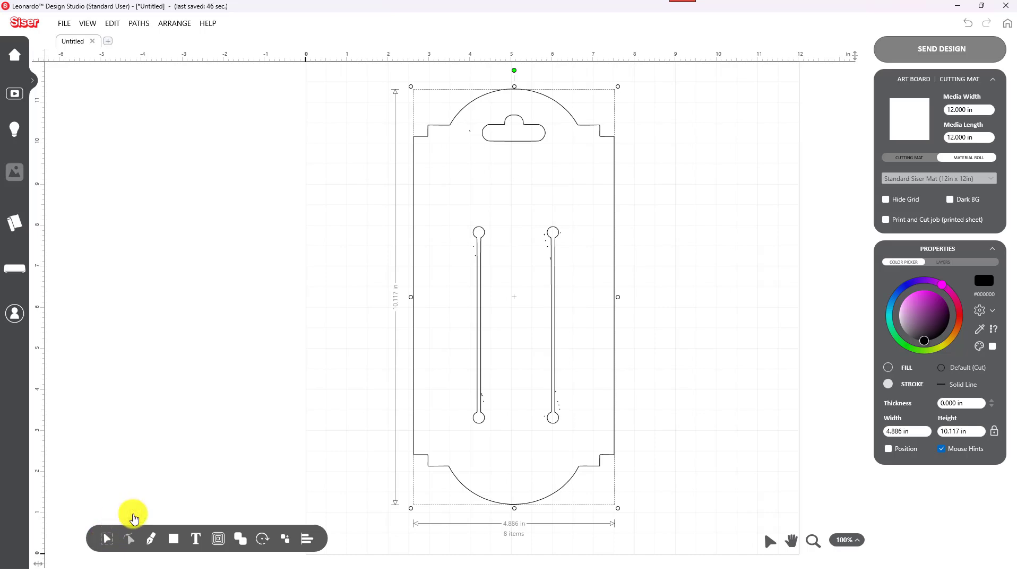
click(635, 223)
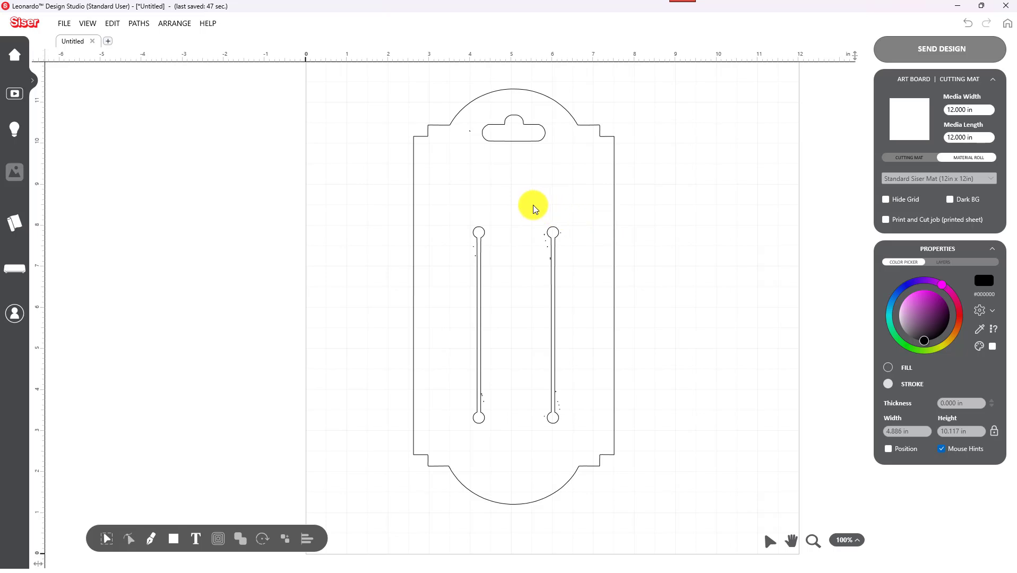
drag(533, 205, 573, 278)
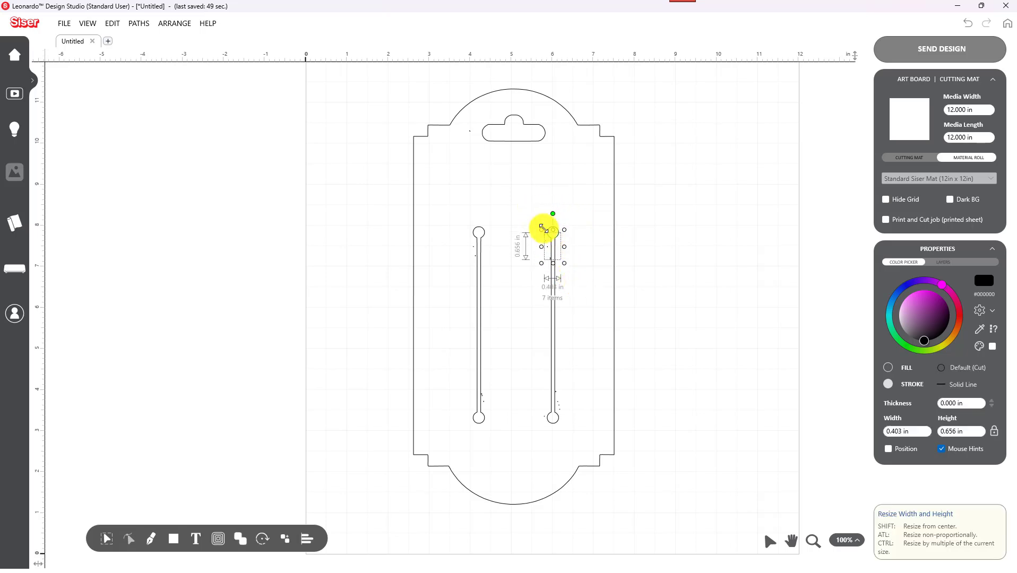
click(645, 246)
drag(519, 200, 577, 274)
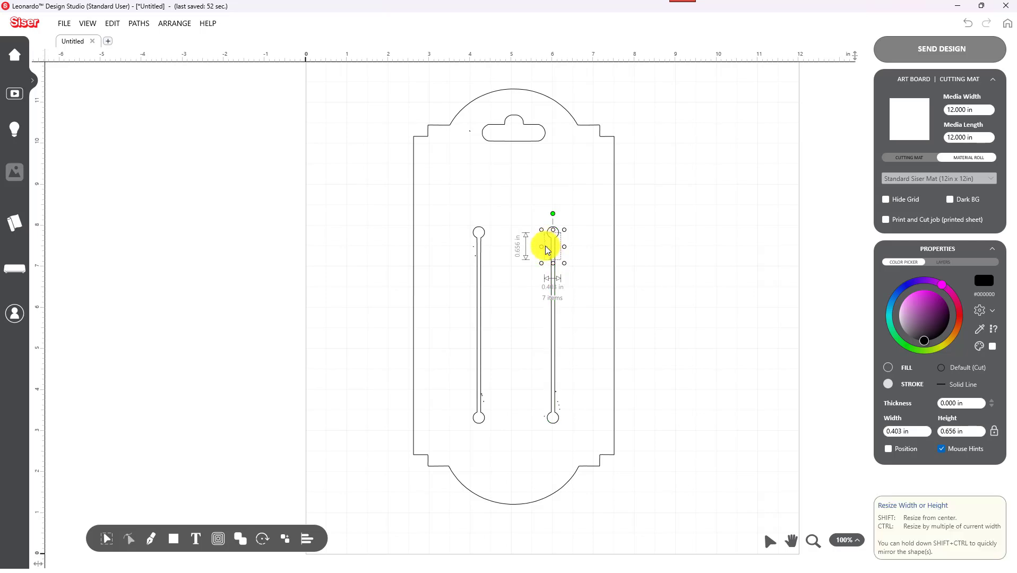
click(475, 350)
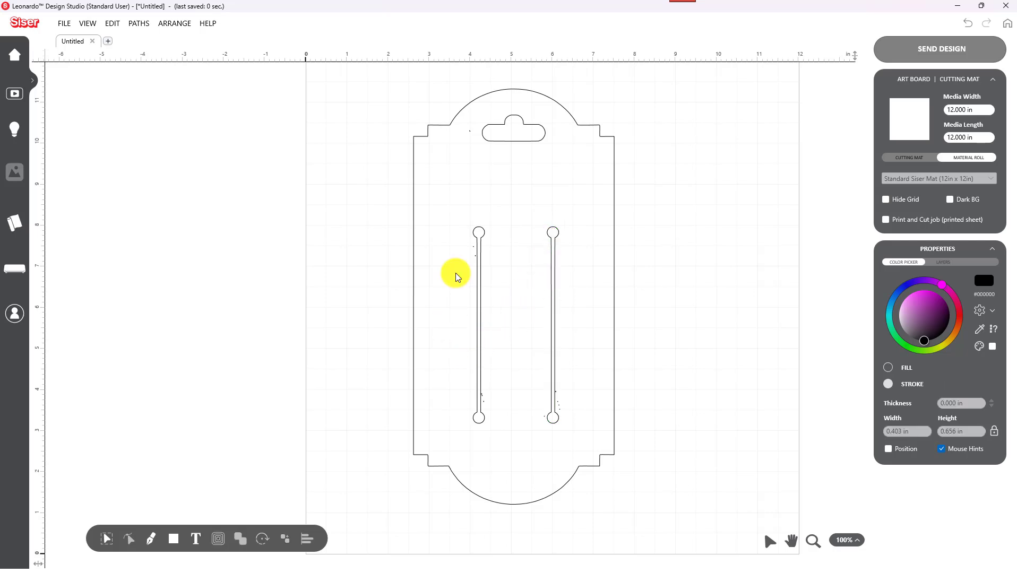
Delete the remaining stray specks beside the left slot's upper end, at both slots' lower ends and next to the hanging hole
drag(459, 240, 509, 288)
key(Delete)
drag(520, 381, 581, 440)
key(Delete)
drag(453, 376, 509, 438)
key(Delete)
drag(450, 93, 475, 140)
key(Delete)
drag(579, 277, 588, 290)
drag(388, 184, 678, 329)
drag(516, 207, 574, 282)
click(614, 184)
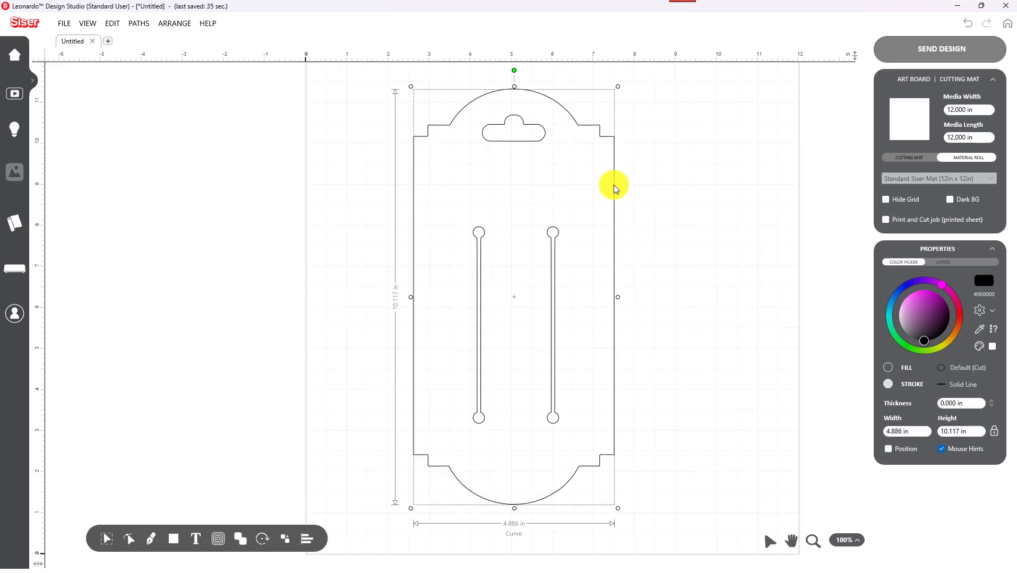
click(720, 242)
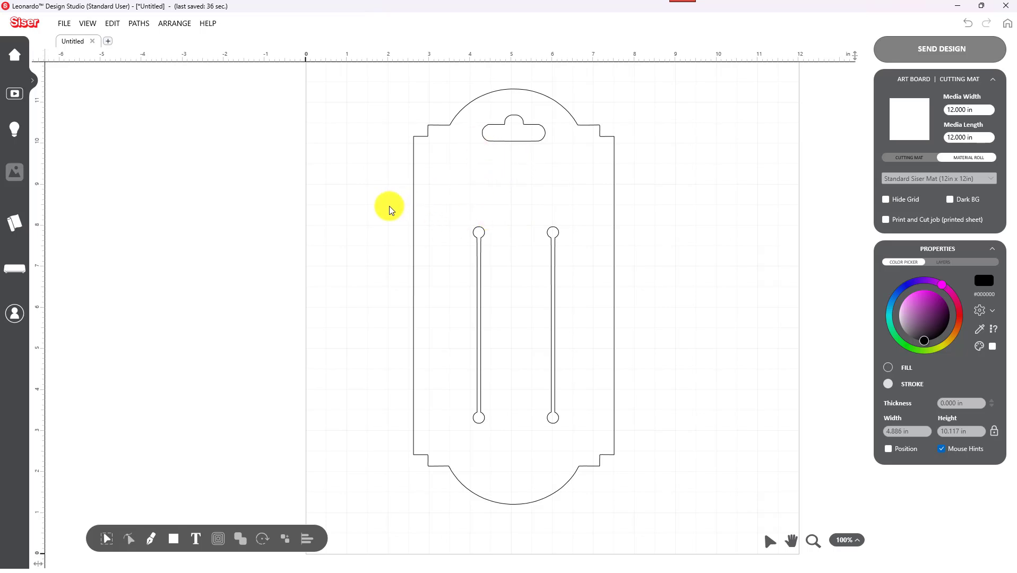
Move both clip slots together slightly lower inside the outer outline
drag(389, 206, 594, 452)
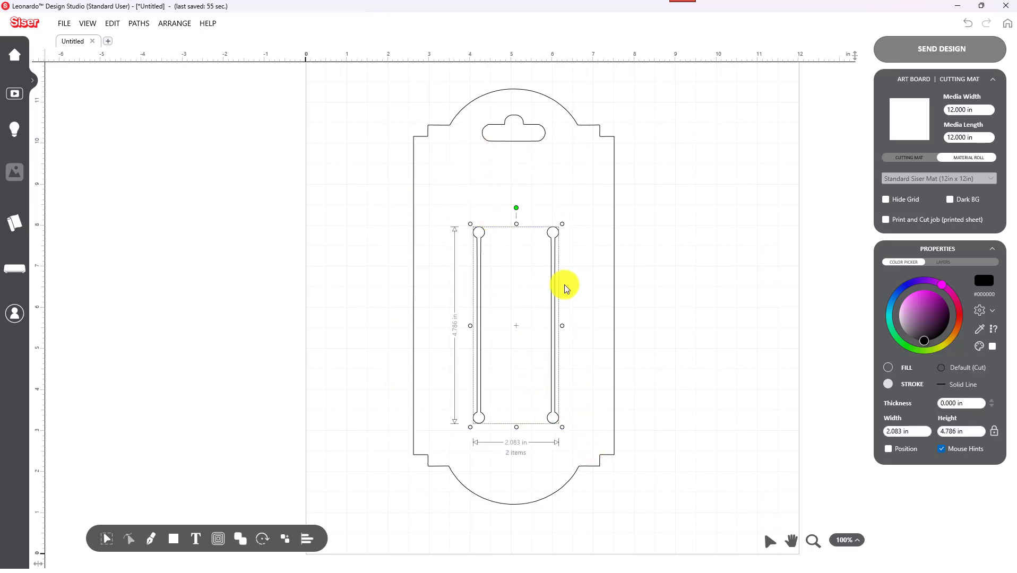
key(Down)
key(Down)
key(Down)
key(Down)
key(Down)
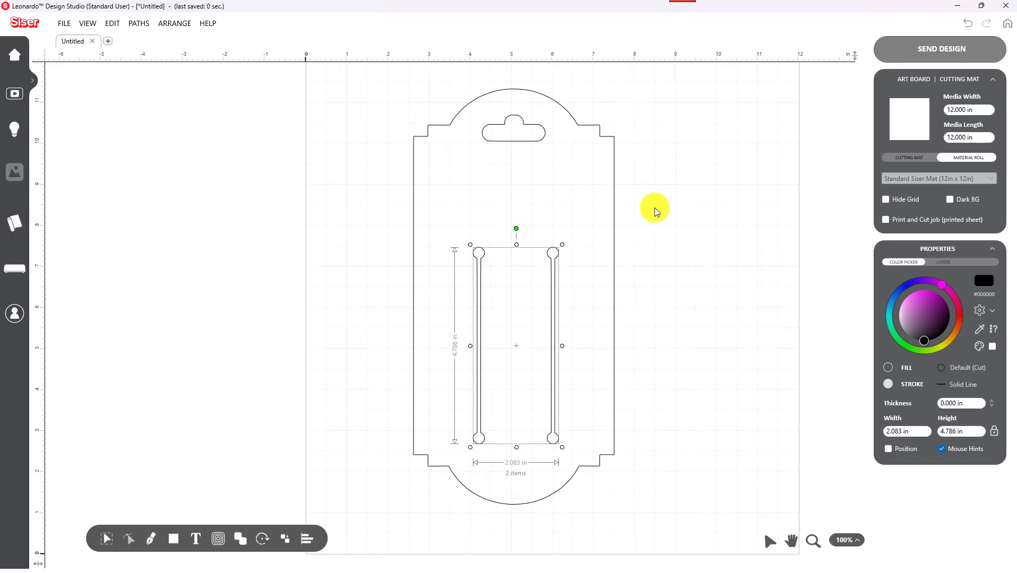
key(Up)
key(Up)
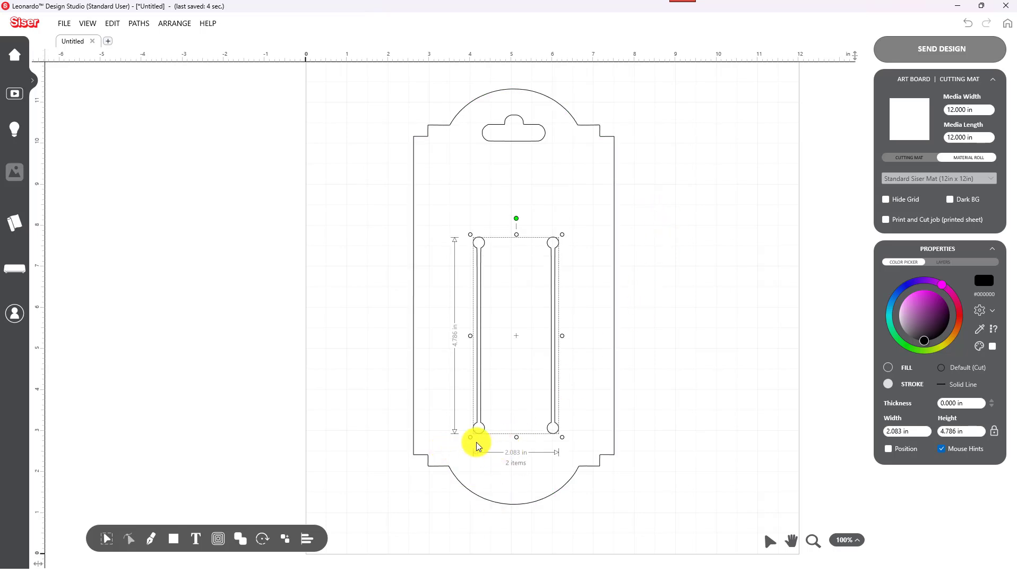
click(720, 354)
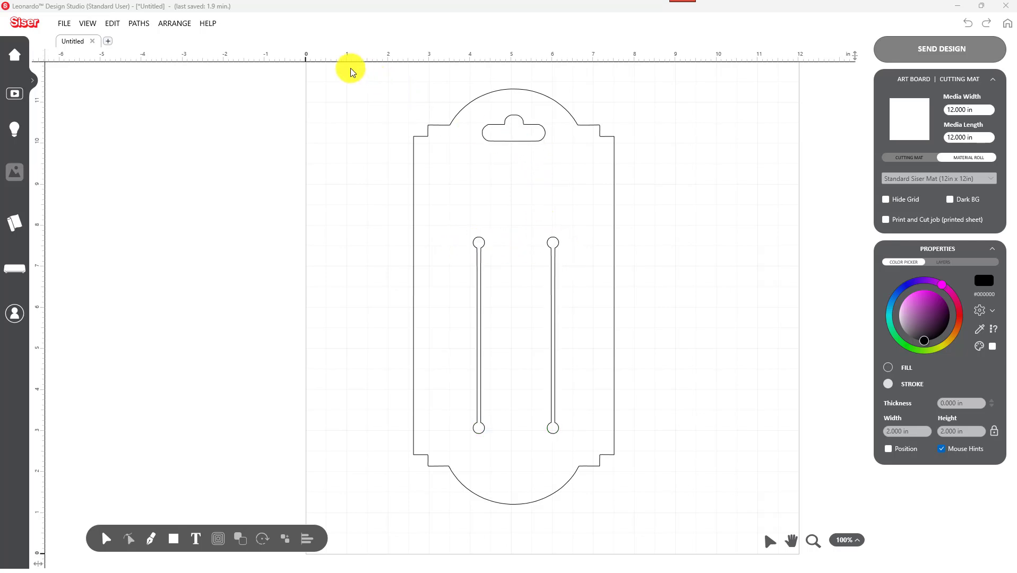
Select all the remaining clip holder shapes and switch them from stroke to fill
drag(351, 72, 699, 555)
click(746, 384)
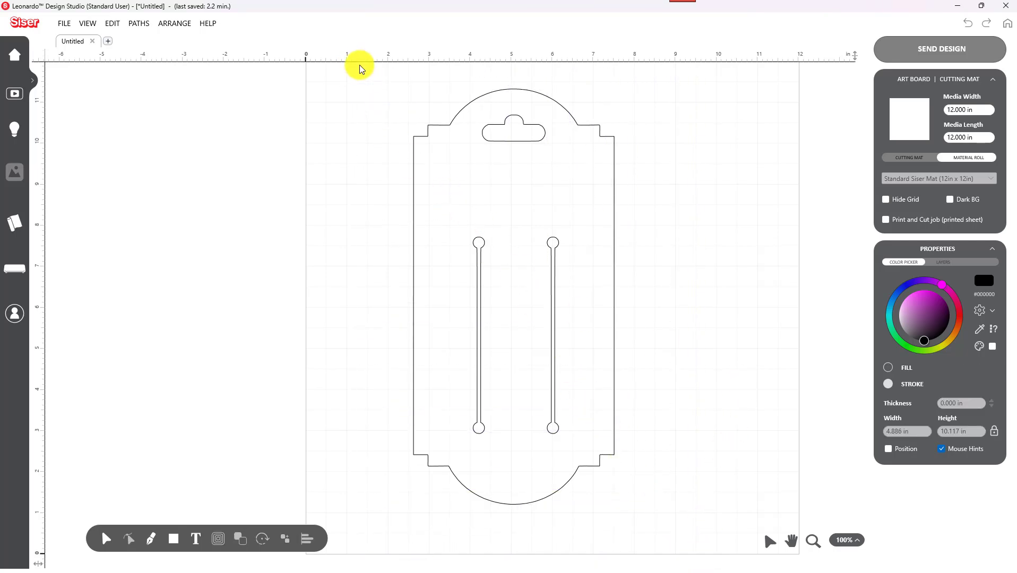
mouse_move(105, 539)
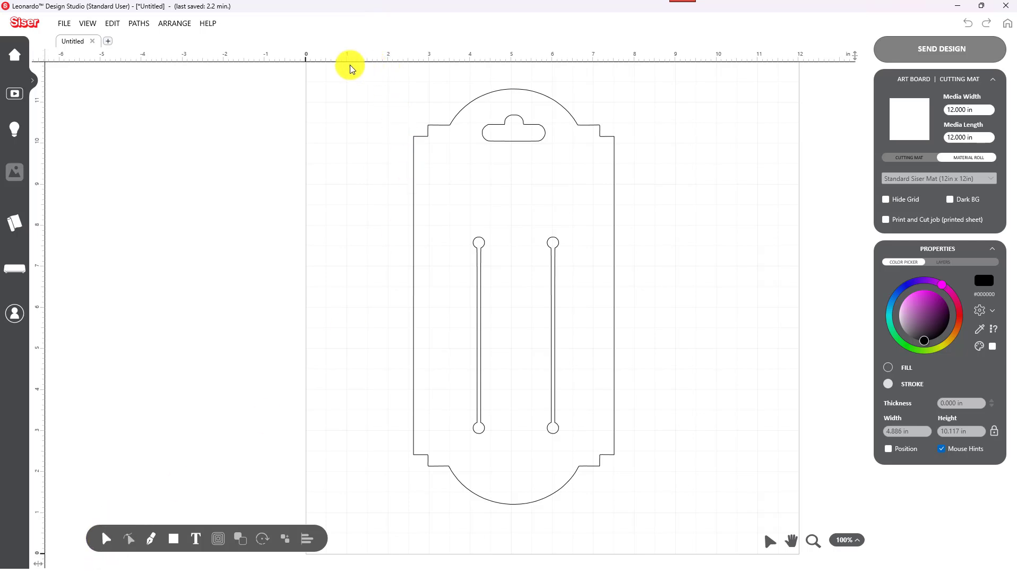
drag(348, 68, 679, 551)
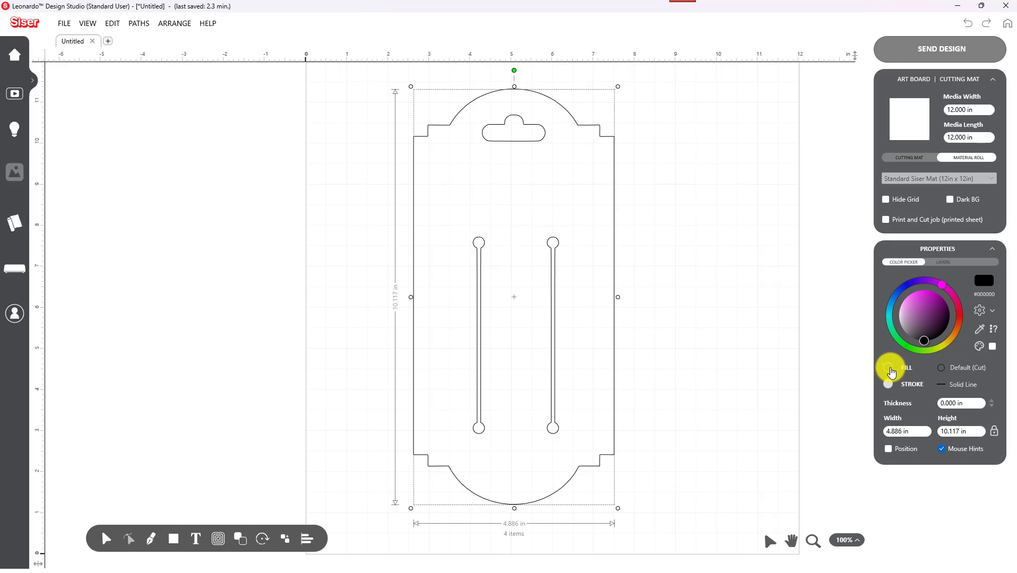
click(889, 368)
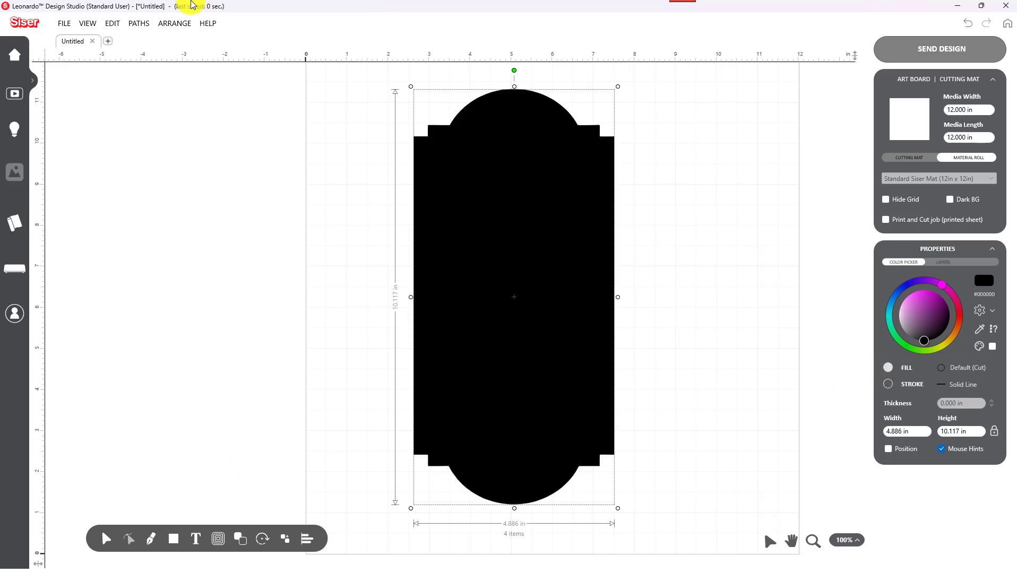
Combine the selected clip holder shapes into one path so the slots and hanging hole are cut out of the fill
click(139, 24)
click(148, 53)
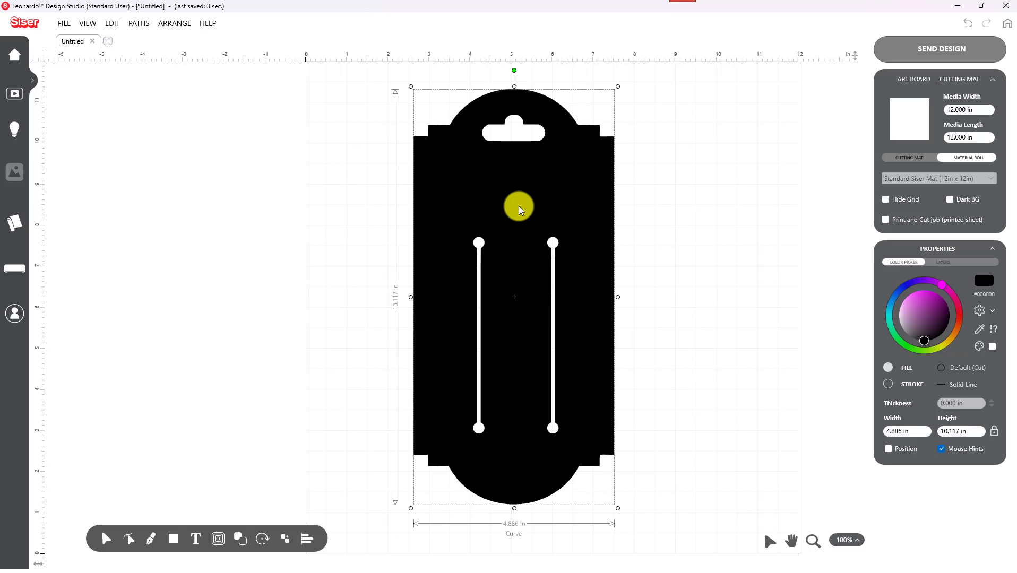
click(682, 228)
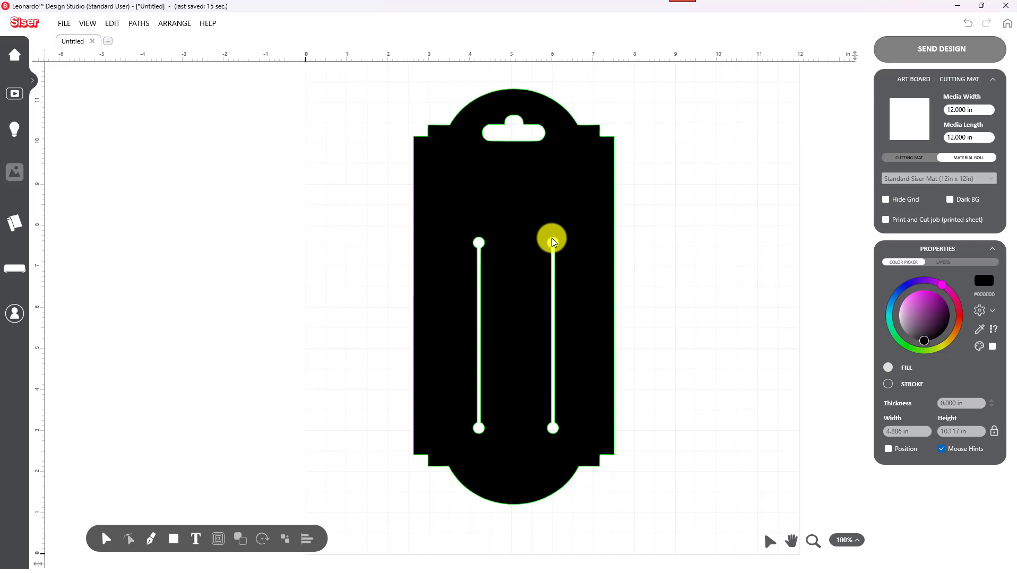
click(527, 185)
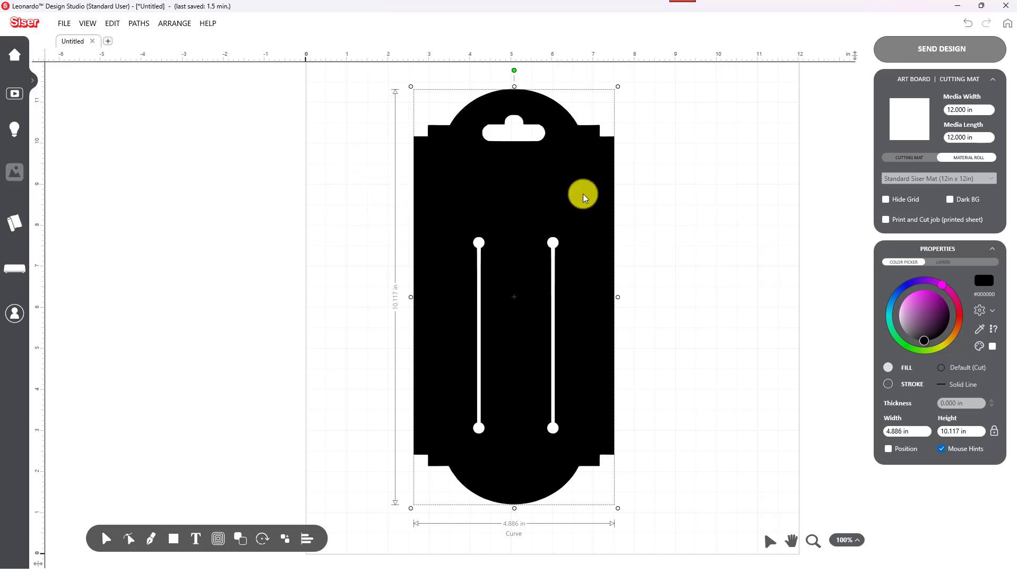
Add a thin bar about 5.22 by 0.14 in across the holder just above the clip slots, and select both shapes
click(172, 540)
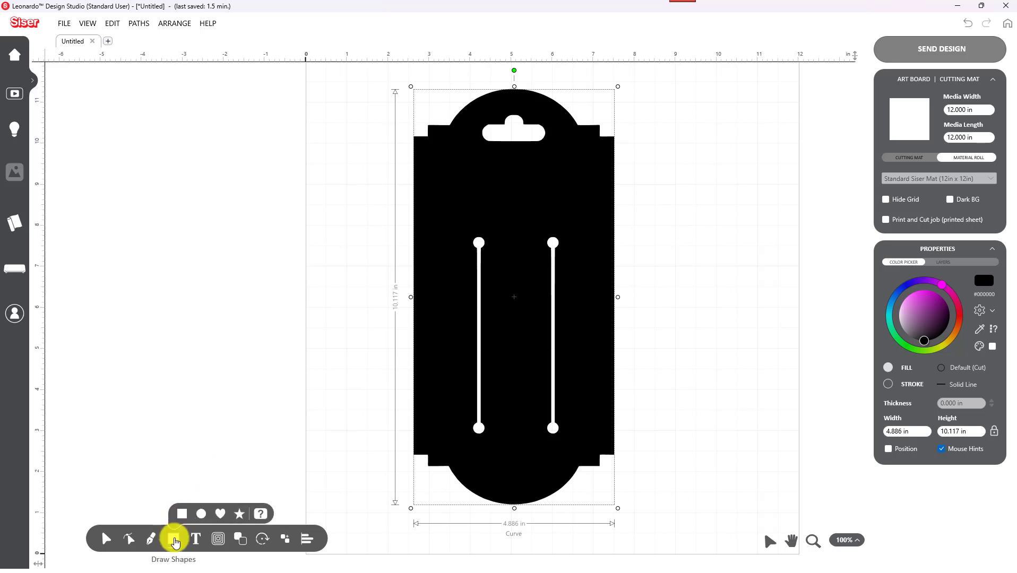
click(173, 540)
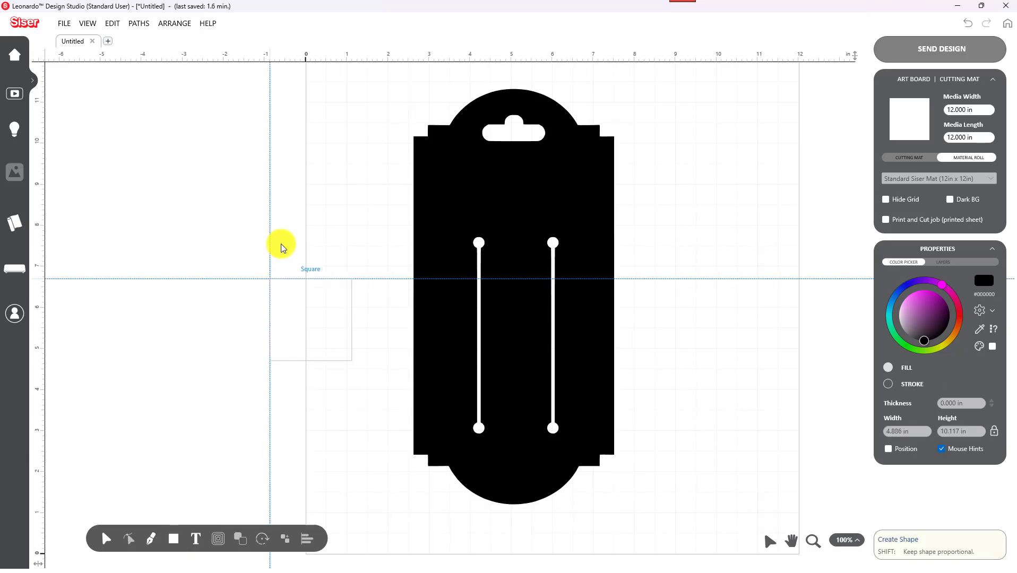
click(263, 138)
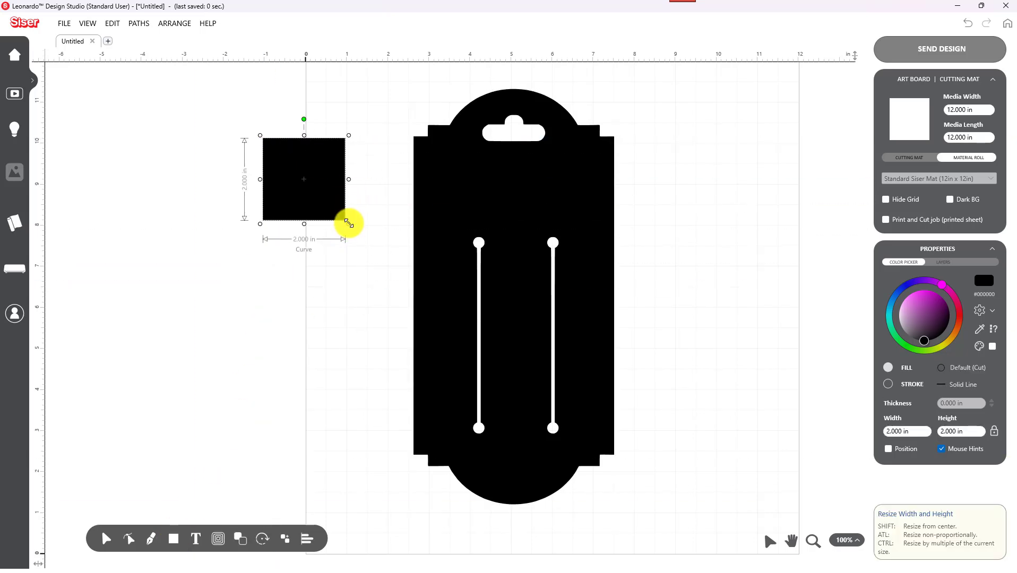
drag(349, 223, 632, 247)
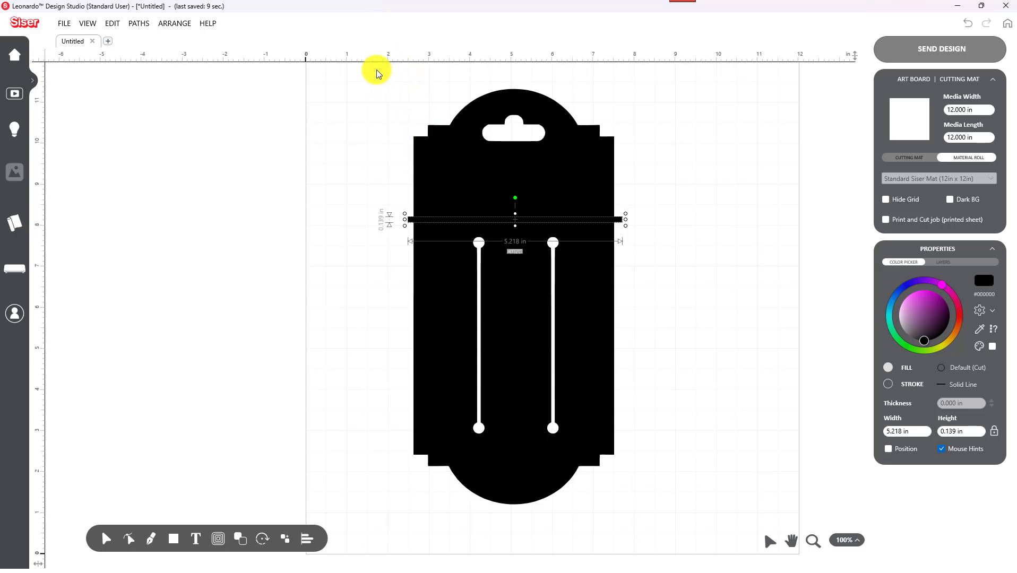
mouse_move(377, 72)
mouse_down()
mouse_move(500, 247)
mouse_move(646, 522)
mouse_up()
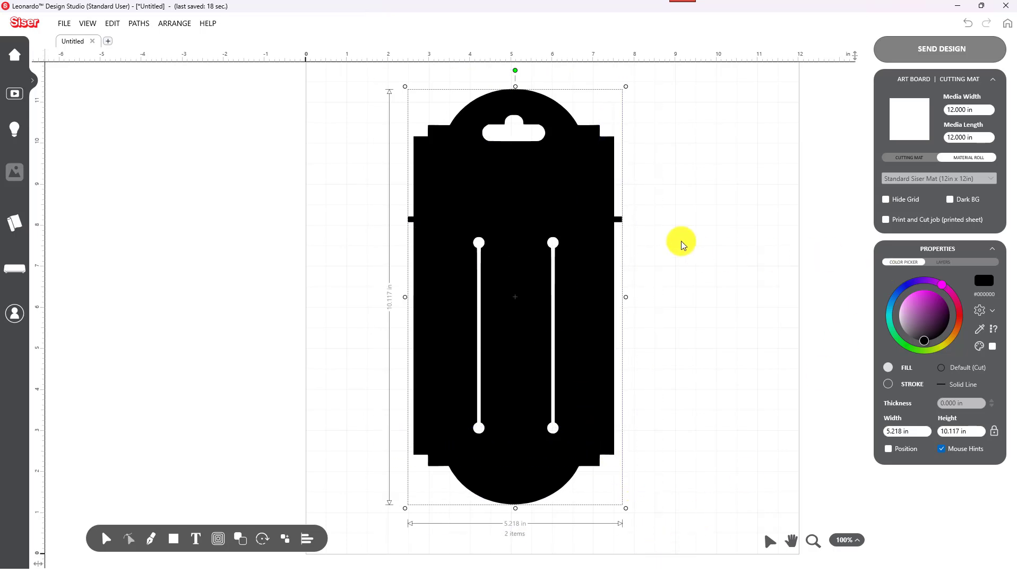
Switch the holder and bar to stroke to inspect their overlapping outlines, and restore the fill
click(889, 385)
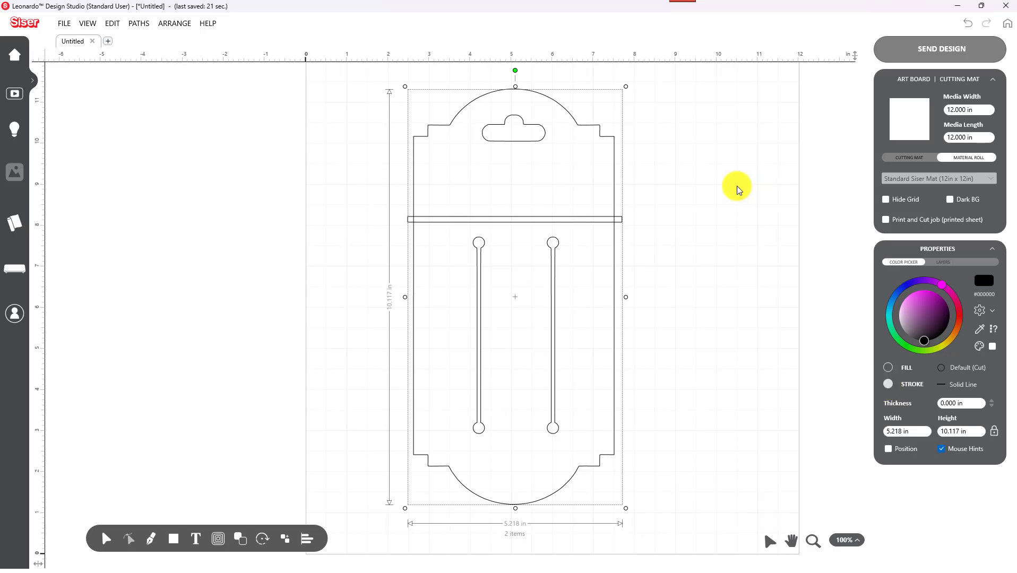
click(889, 368)
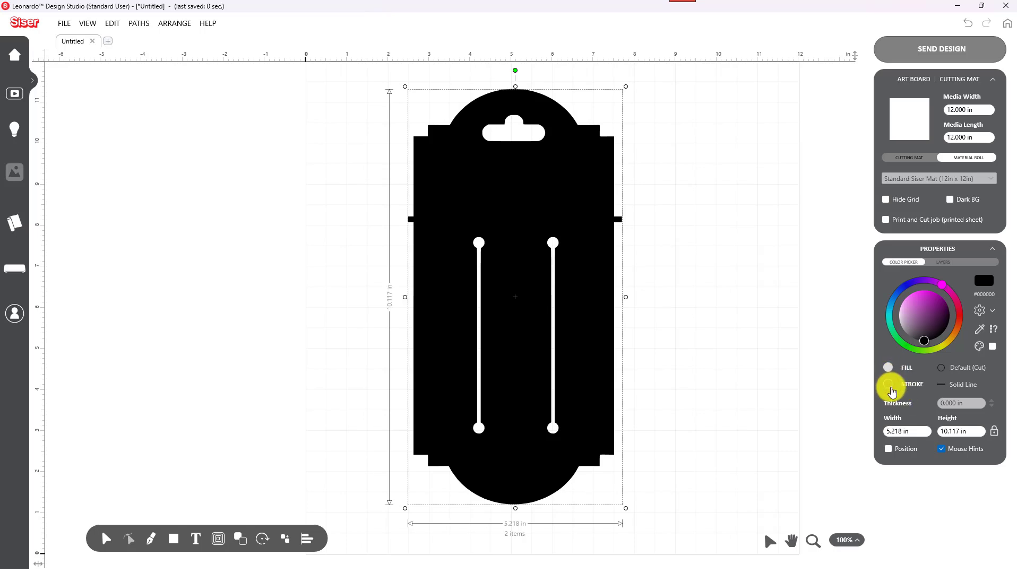
click(891, 387)
click(889, 371)
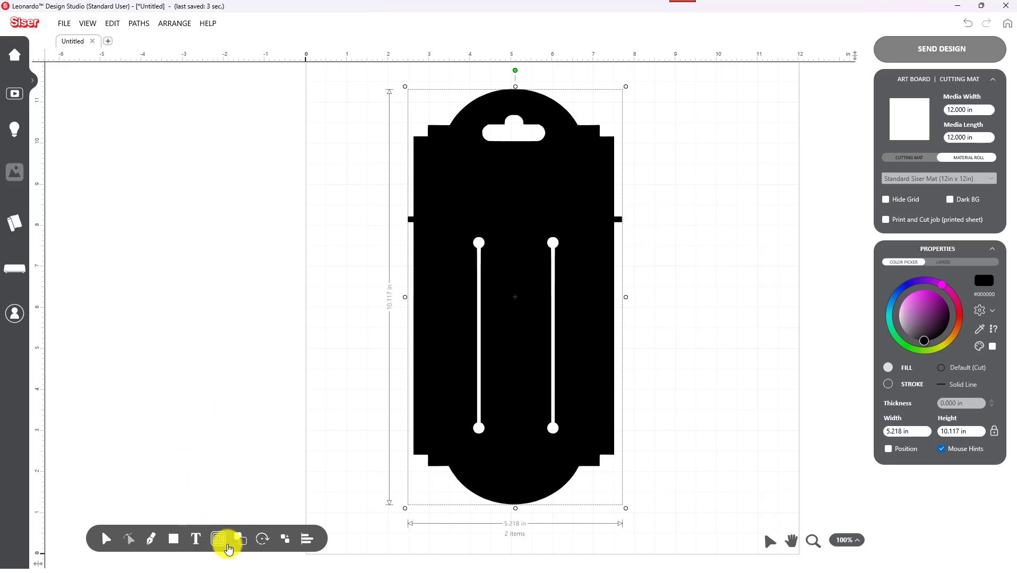
Subtract the thin bar from the holder and ungroup the paths into separate upper and lower pieces
mouse_move(238, 539)
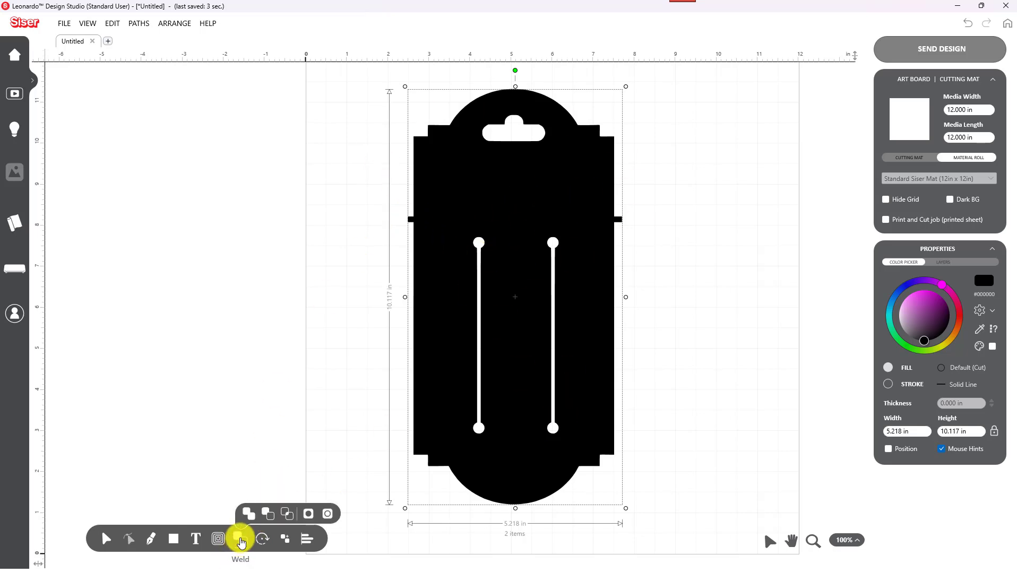
click(266, 515)
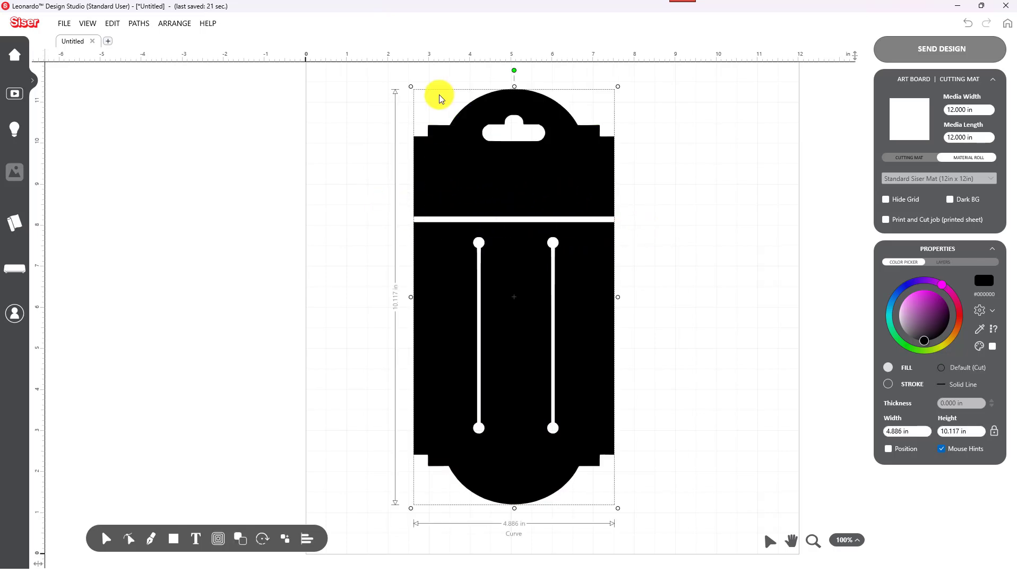
click(142, 26)
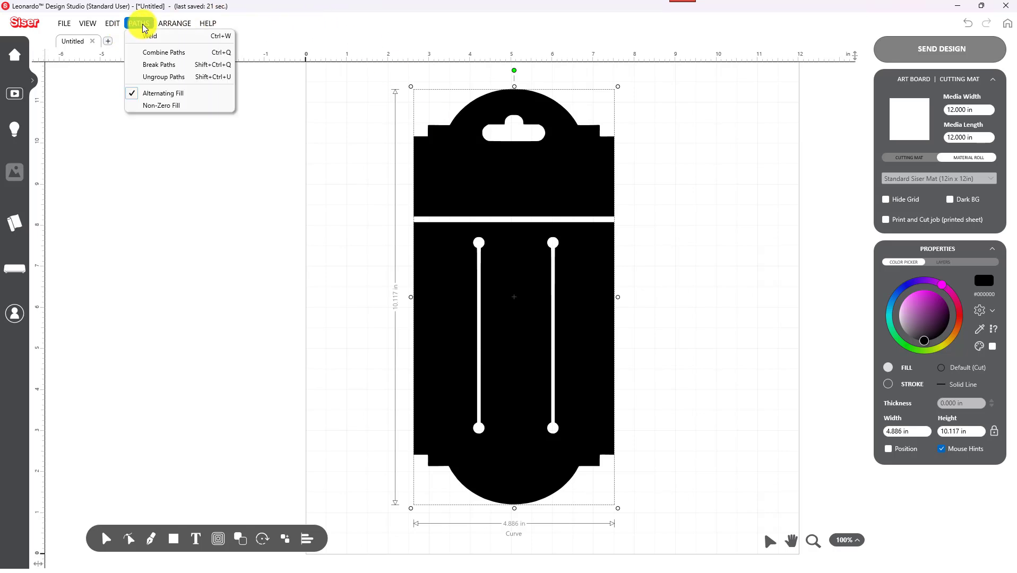
click(146, 76)
click(214, 163)
Move the upper piece with the hanging hole up about 0.75 in, away from the lower piece
click(458, 190)
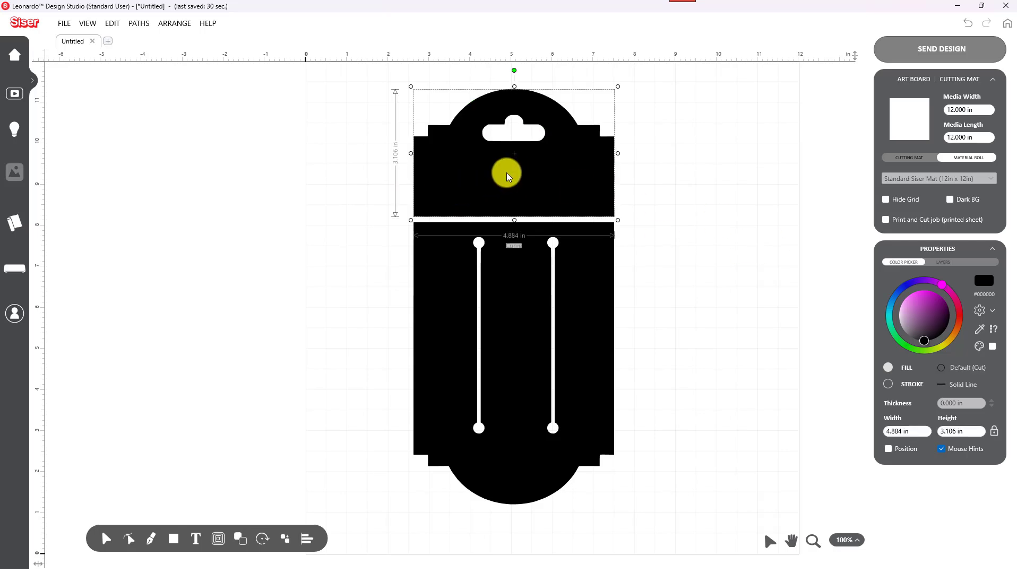
key(Up)
key(Up)
key(Up)
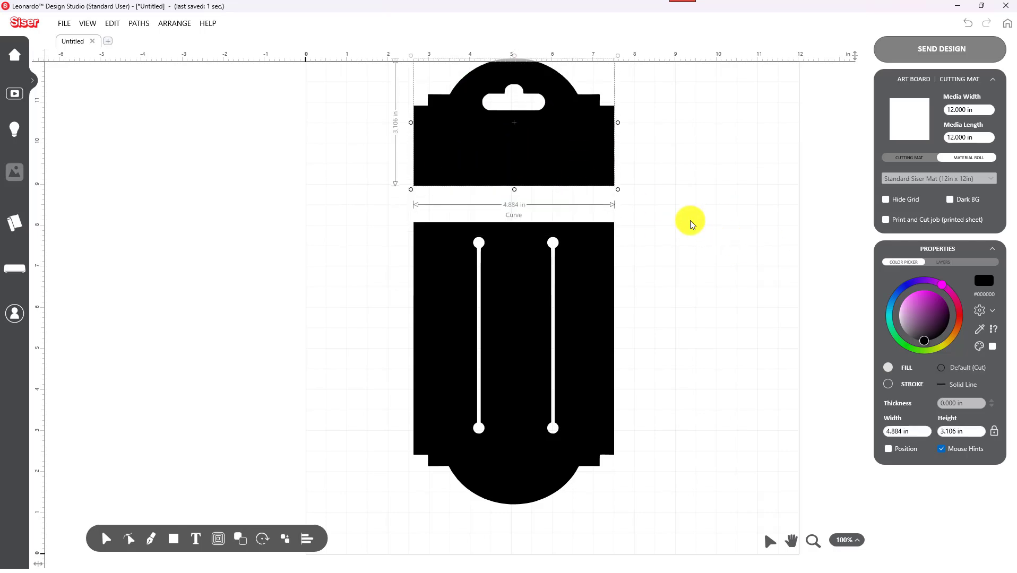
click(690, 219)
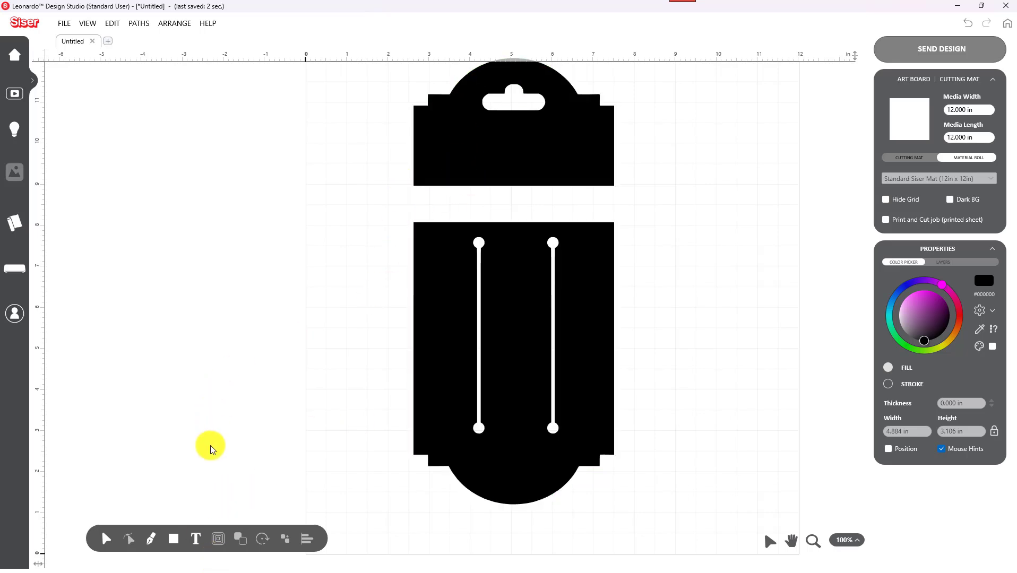
Draw a rectangle about 6.92 by 1.46 in across the gap so it overlaps both holder pieces
click(173, 539)
click(177, 512)
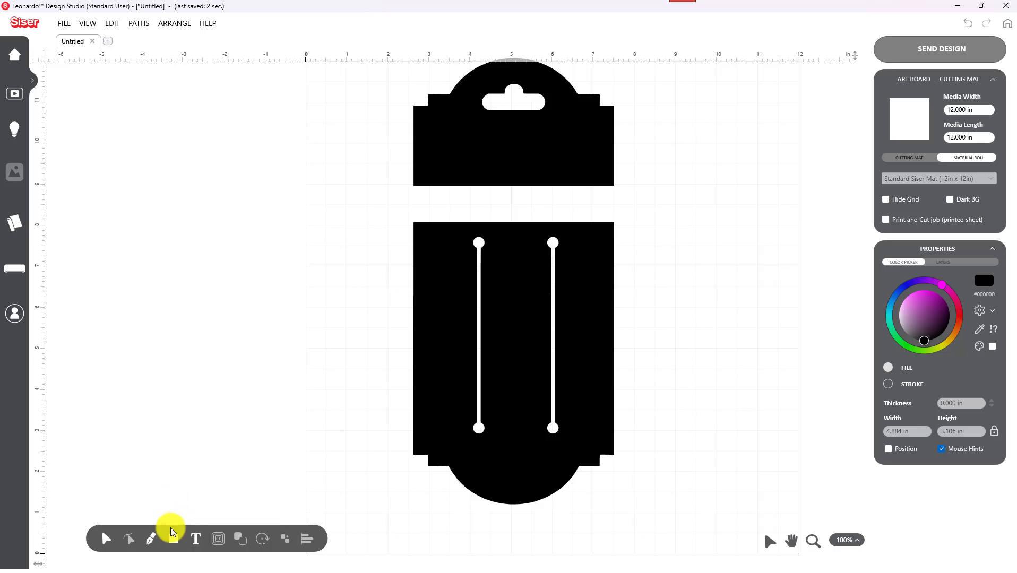
click(356, 165)
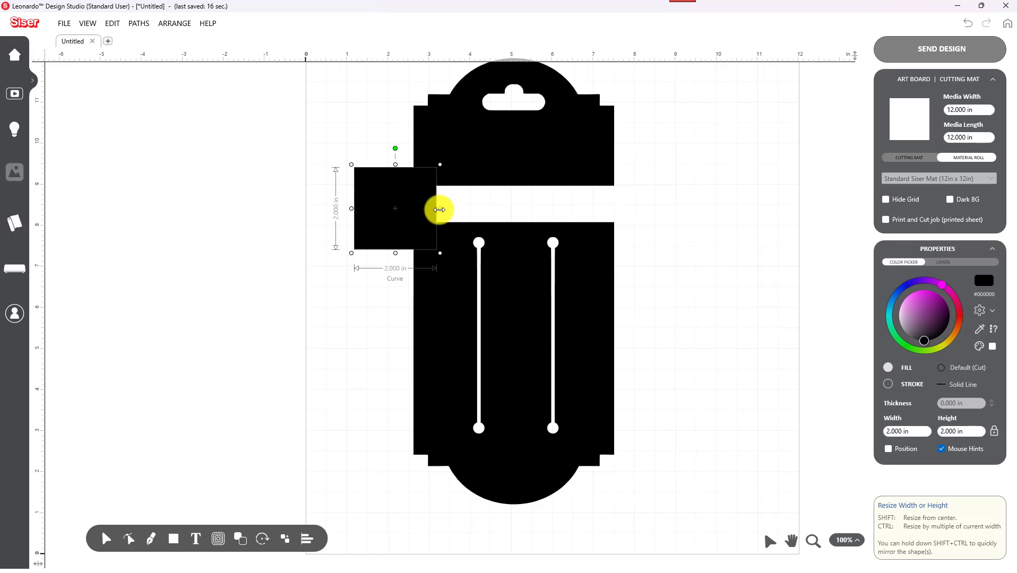
drag(440, 209, 643, 234)
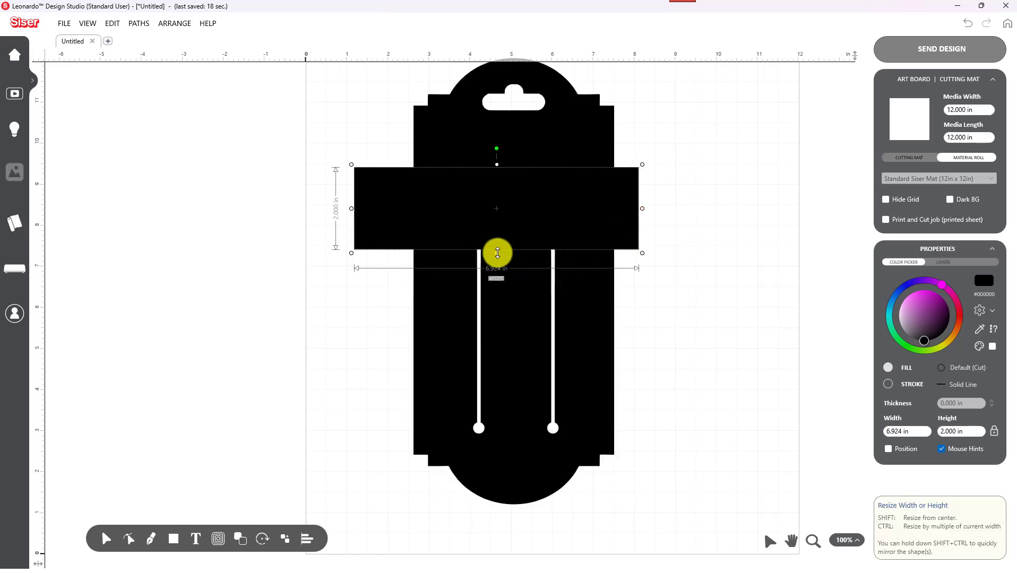
drag(498, 253, 504, 230)
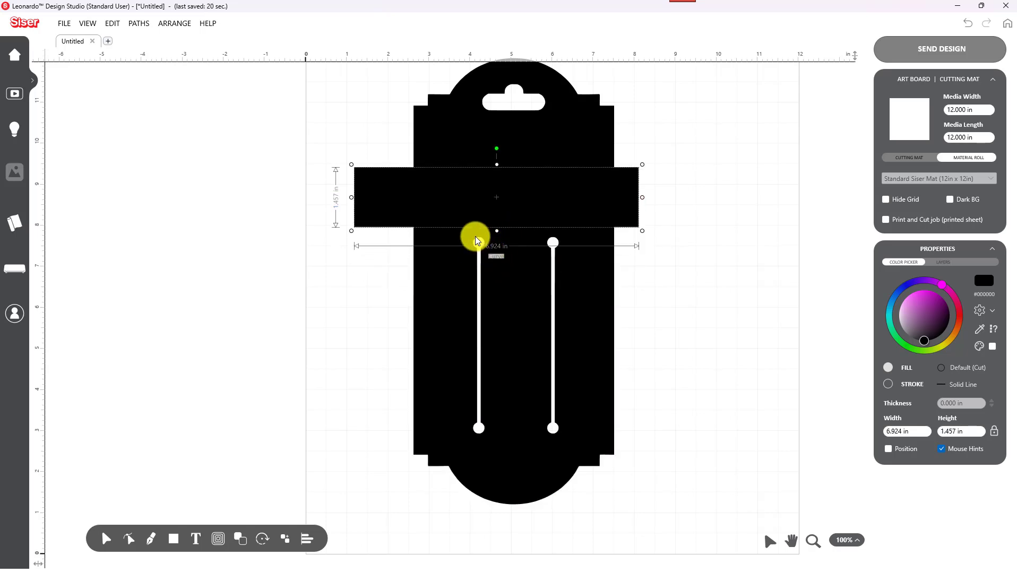
Shift the bridging rectangle slightly right so it sticks out about evenly on both sides of the holder
drag(538, 184, 551, 184)
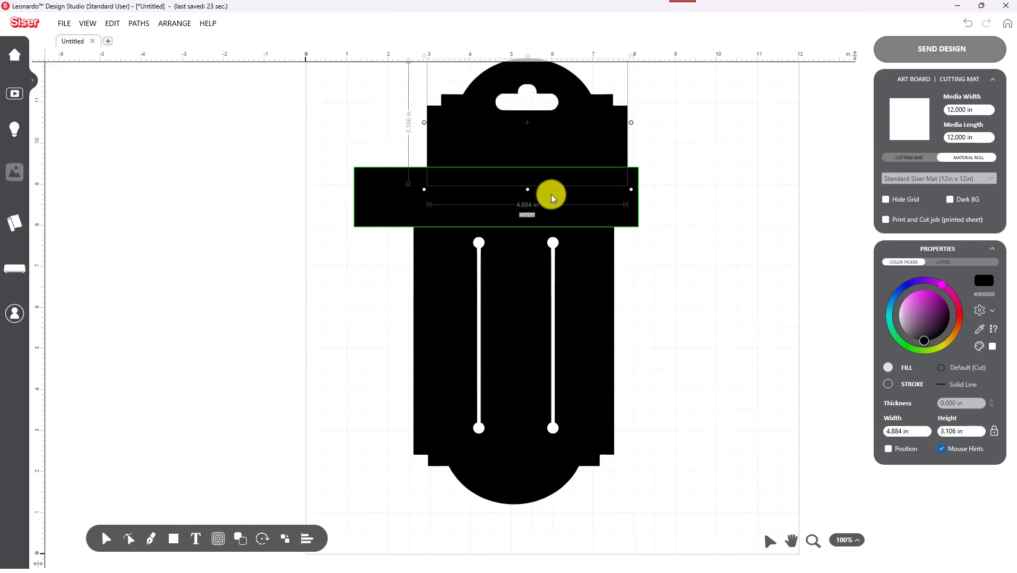
key(ctrl+z)
click(708, 180)
click(630, 195)
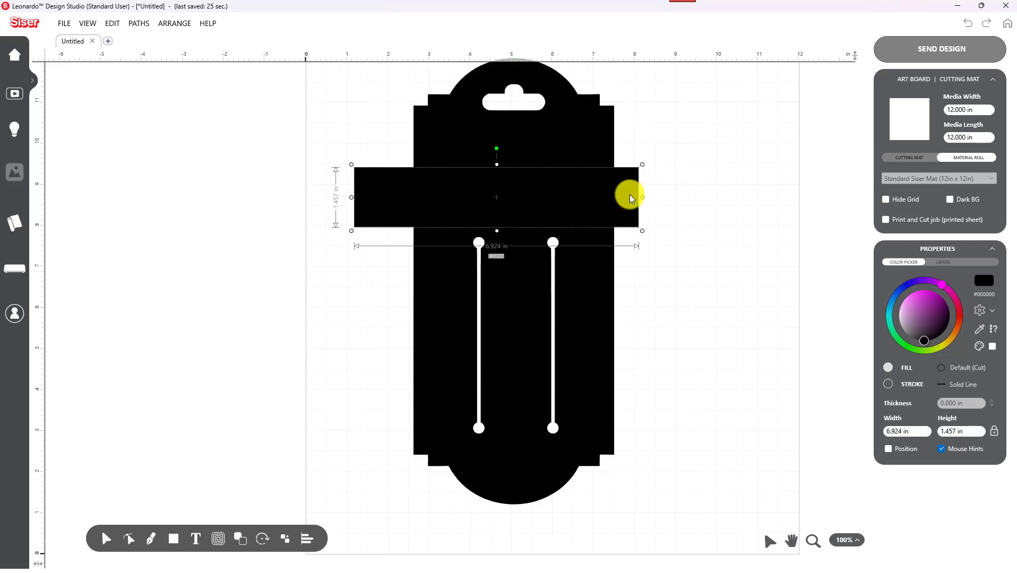
drag(629, 195, 650, 198)
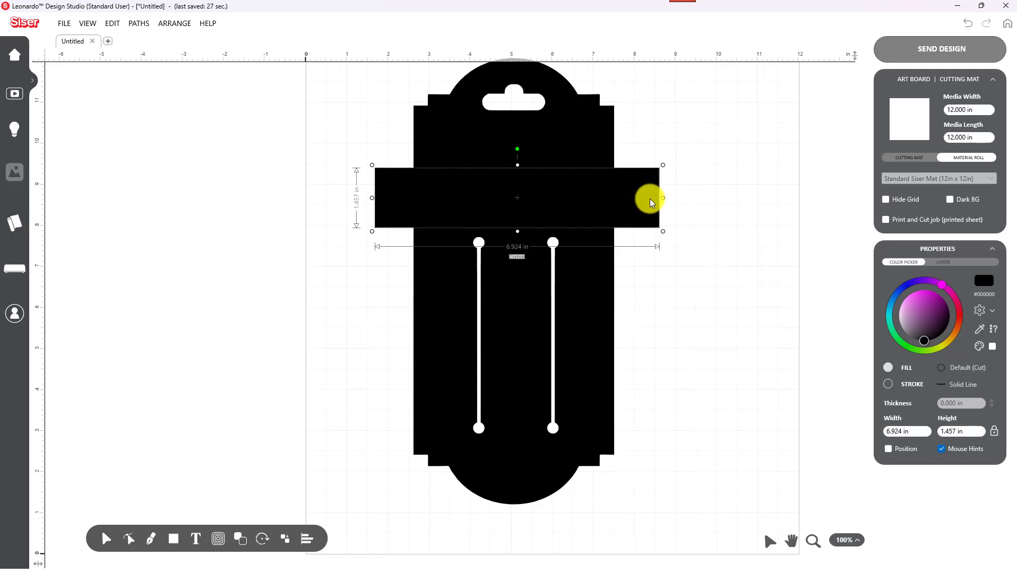
click(709, 211)
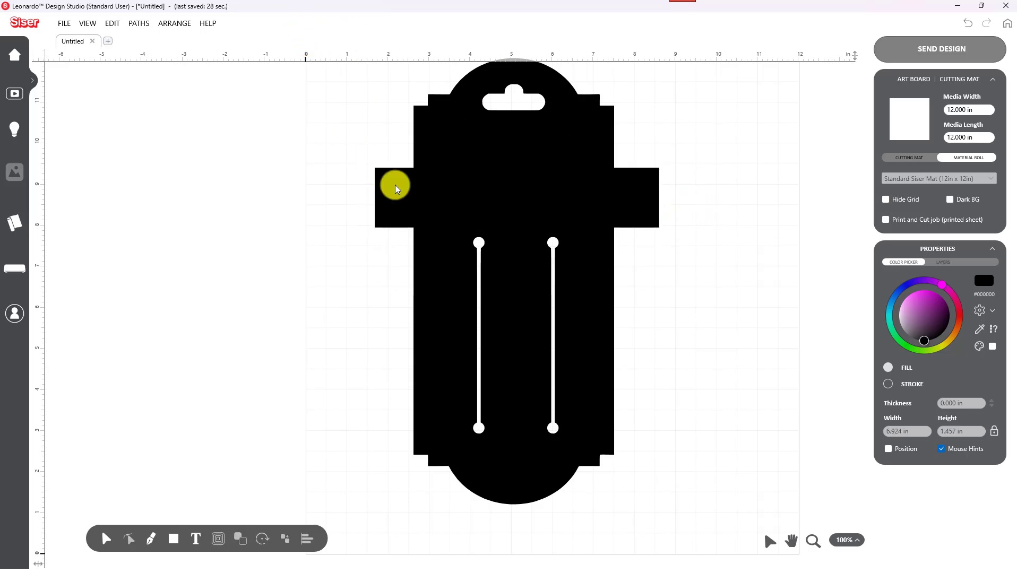
Select both holder pieces with the bridging rectangle and weld them into one shape
scroll(460, 215, up, 2)
scroll(461, 215, down, 1)
drag(323, 63, 724, 567)
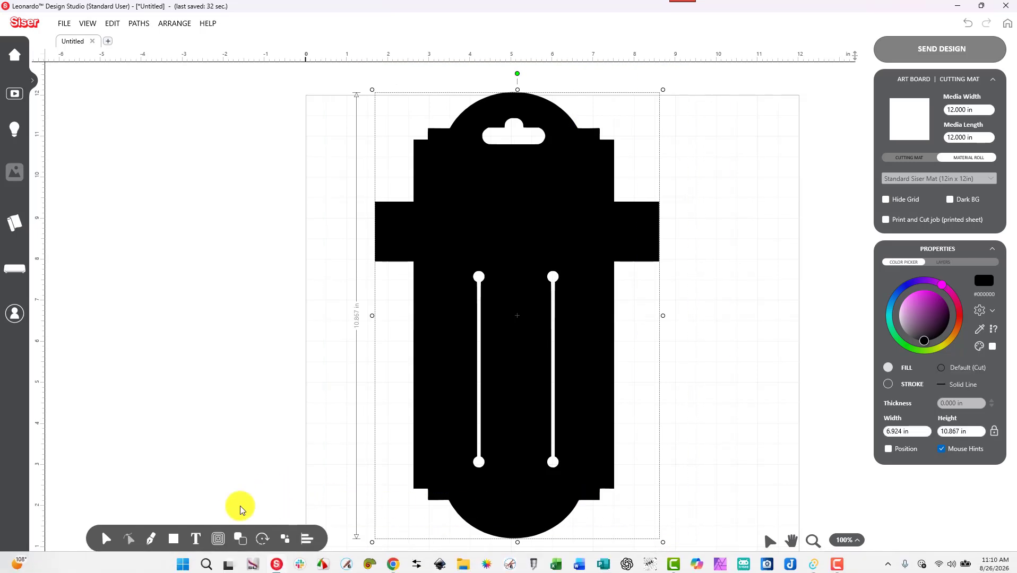
click(240, 539)
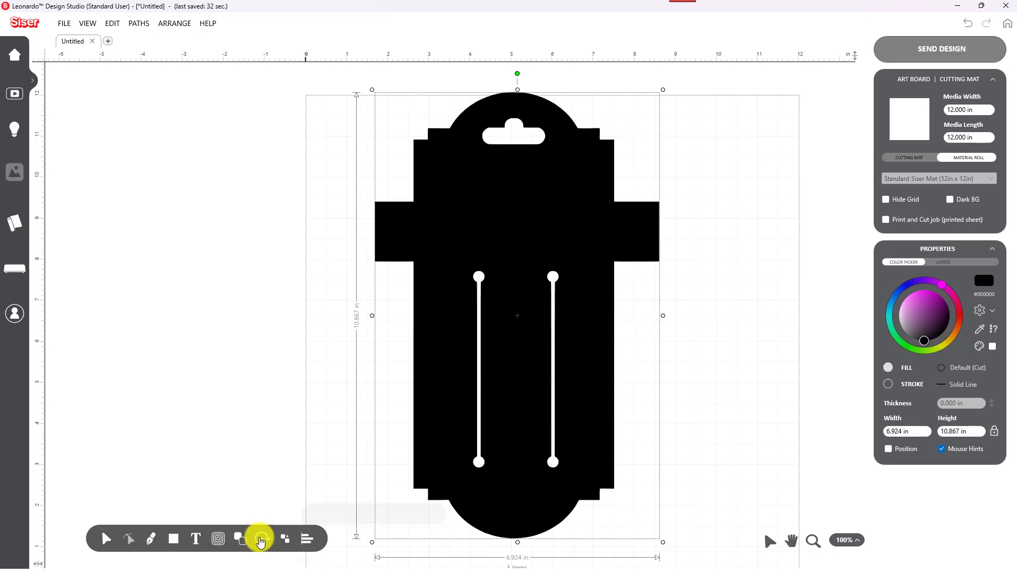
click(242, 541)
mouse_move(245, 546)
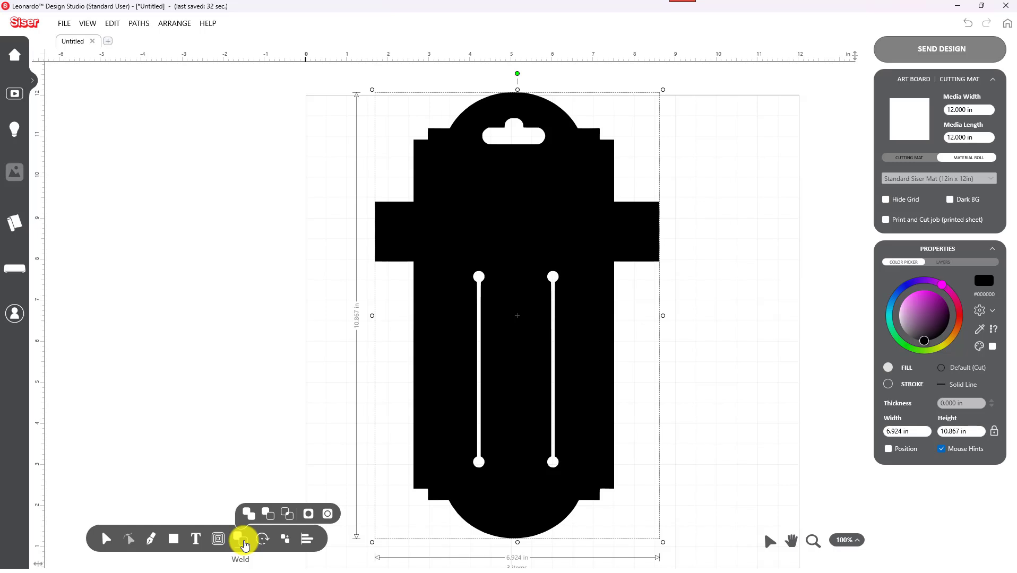
click(244, 511)
click(261, 289)
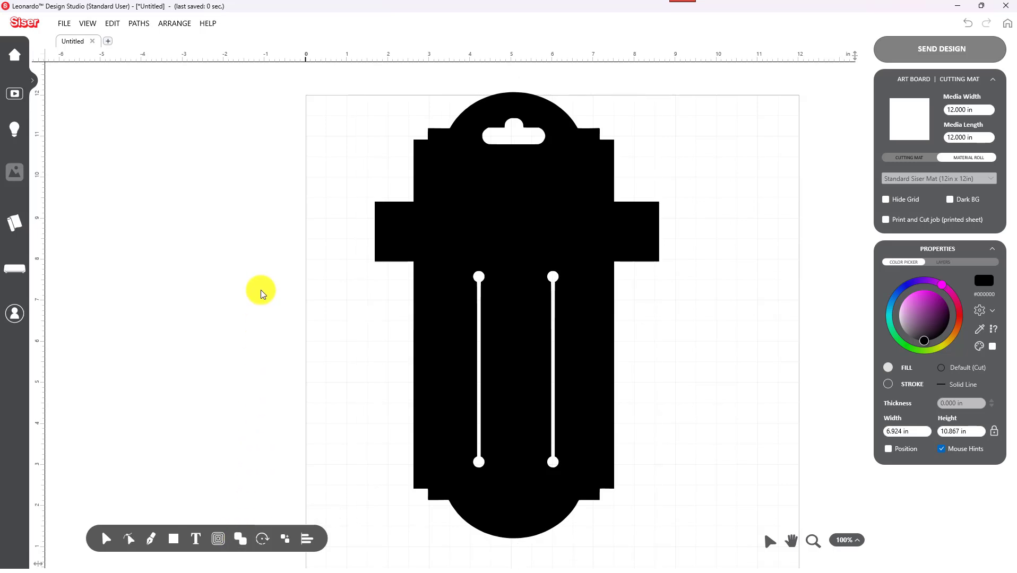
Switch the welded holder from fill to stroke
click(652, 244)
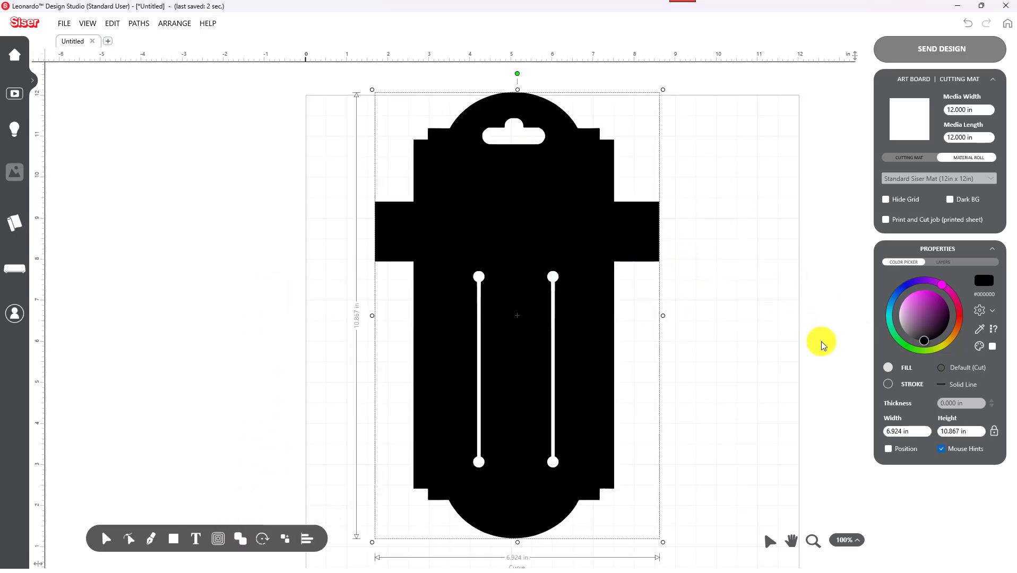
click(889, 386)
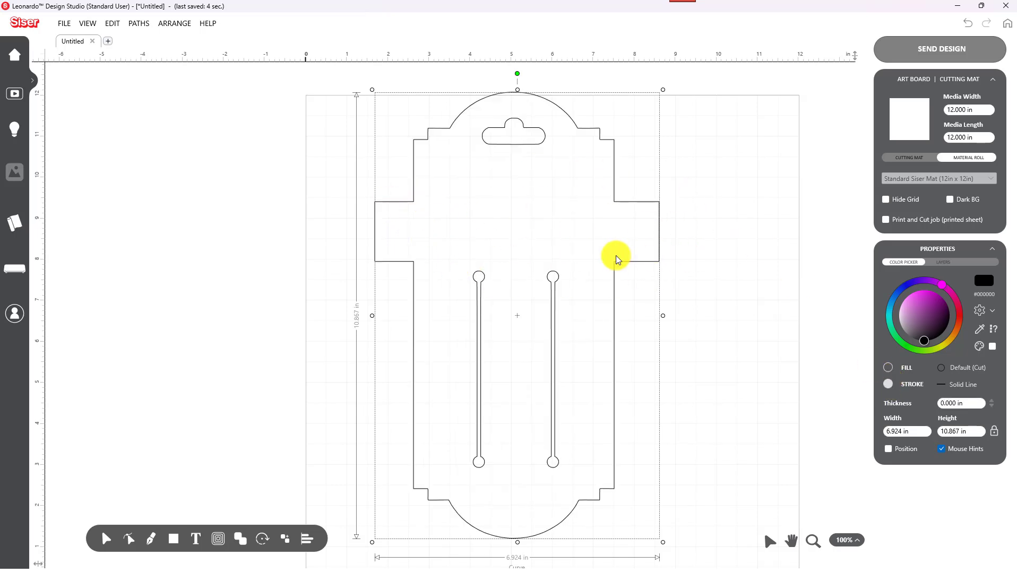
click(328, 182)
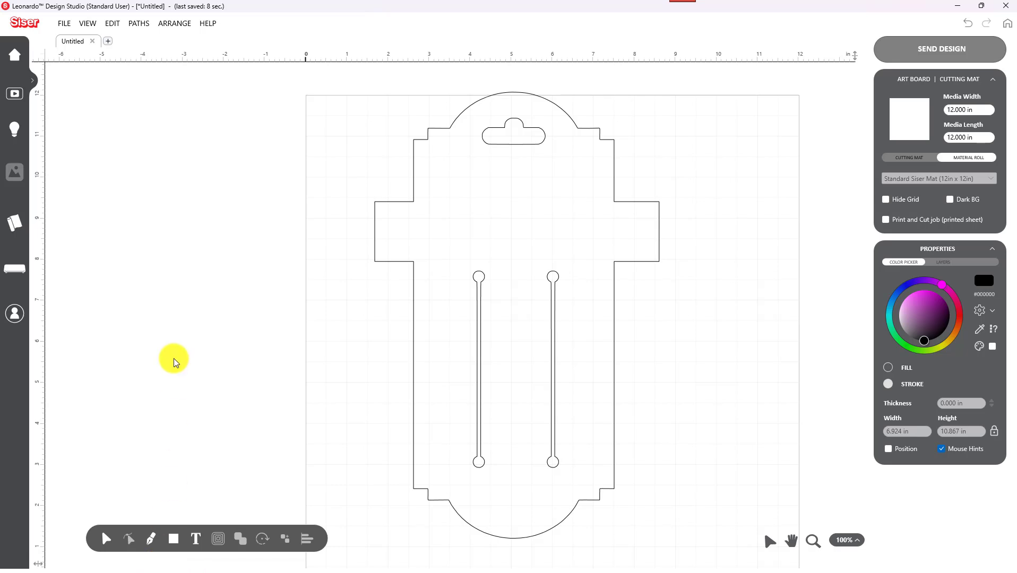
Edit the holder's nodes and delete the eight corner nodes of the projecting rectangle ends to straighten both sides
click(413, 346)
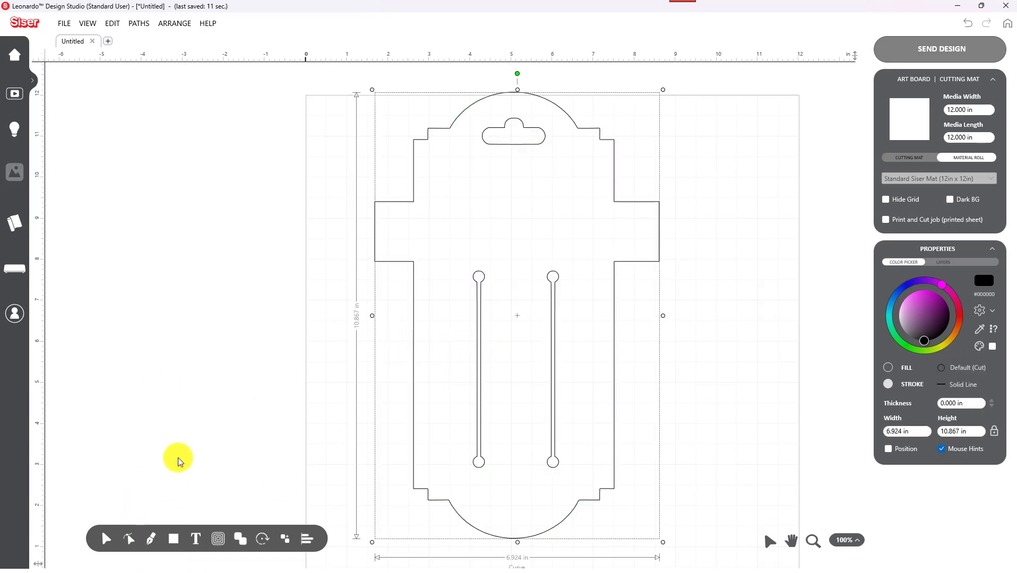
click(139, 540)
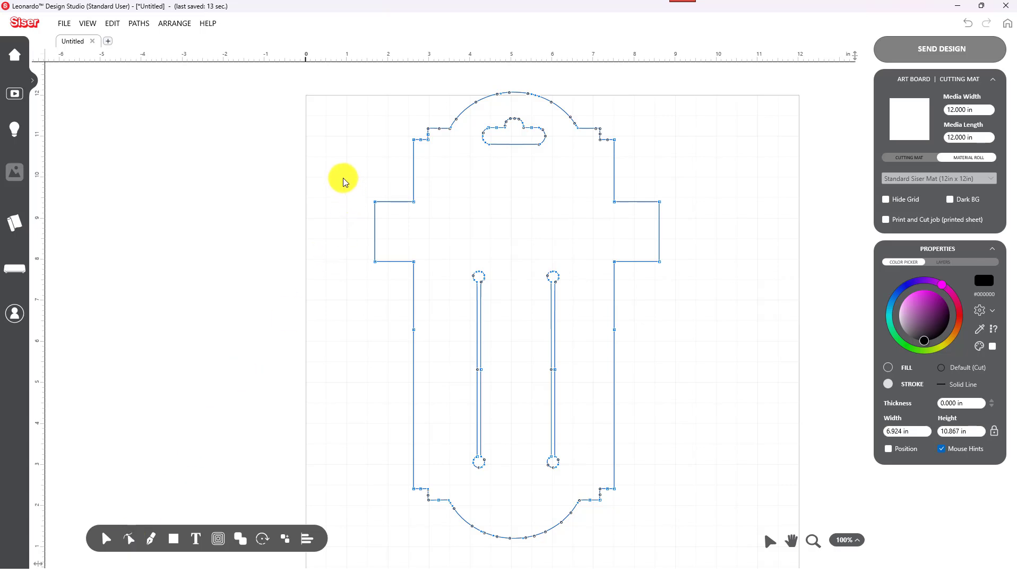
drag(343, 178, 685, 274)
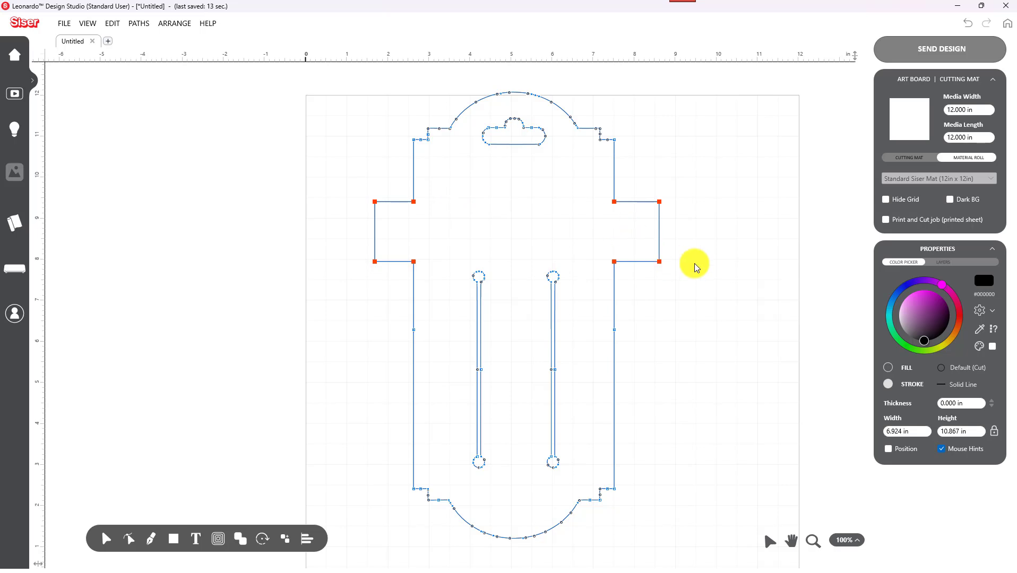
key(Delete)
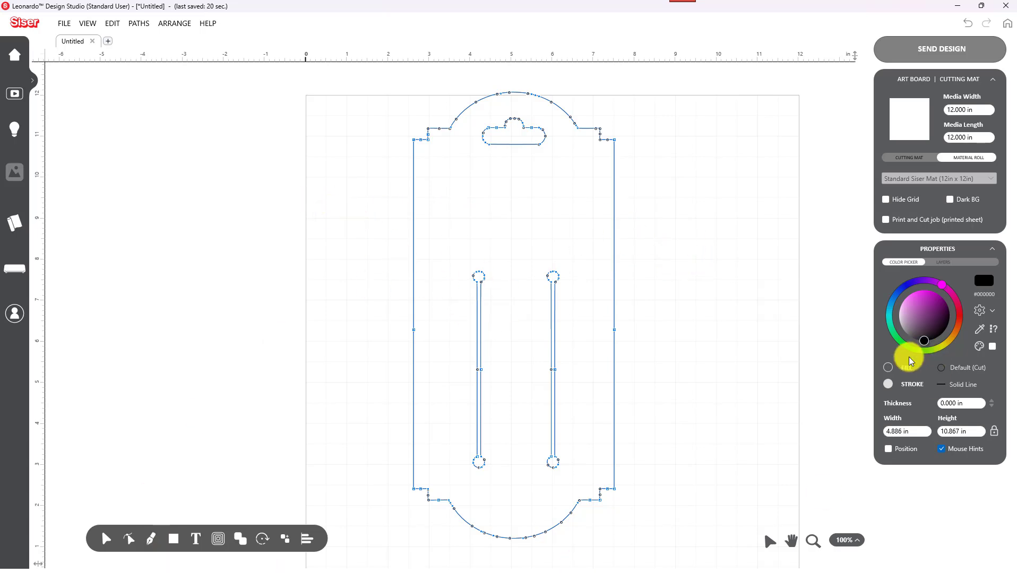
Switch the lengthened holder back to fill and recolor it light pink, #E9B4E9
click(890, 367)
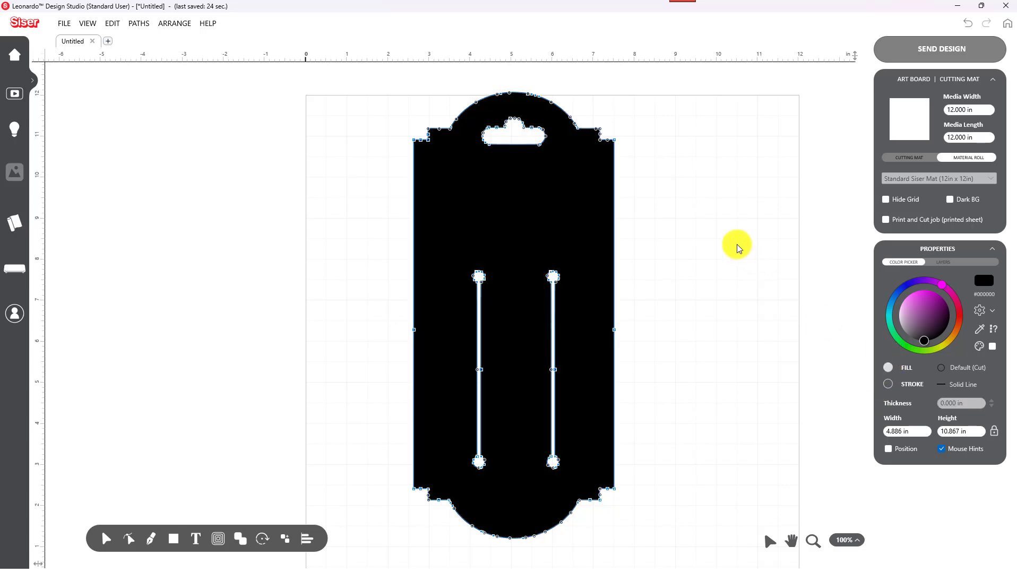
click(107, 540)
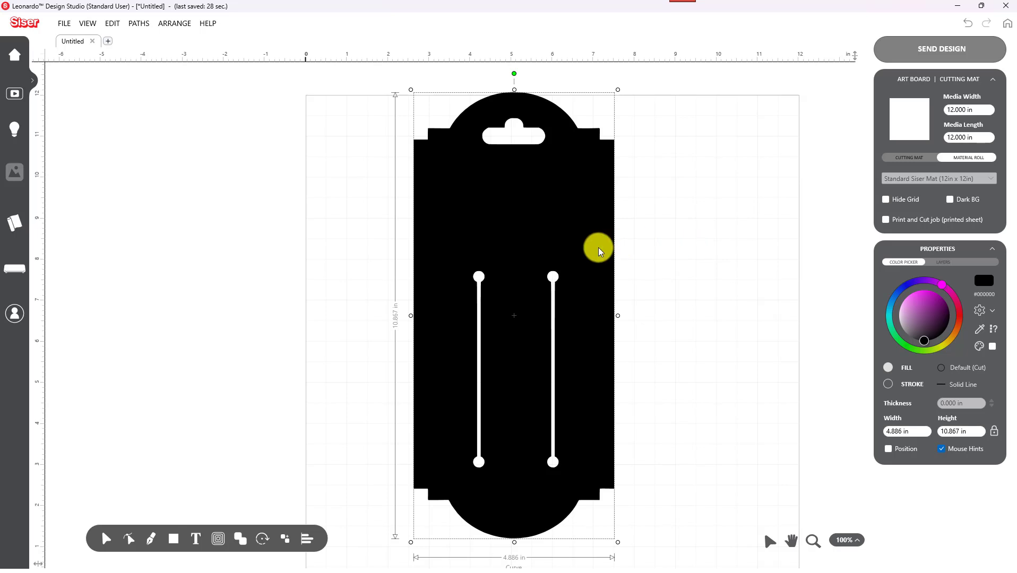
mouse_move(923, 340)
mouse_down()
mouse_move(921, 299)
mouse_move(900, 313)
mouse_up()
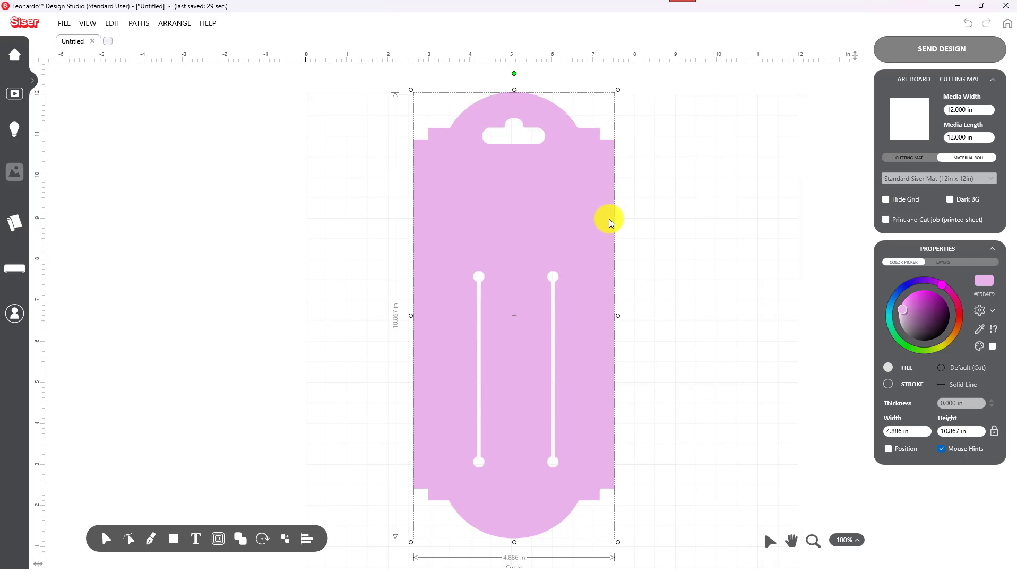
click(715, 201)
click(568, 206)
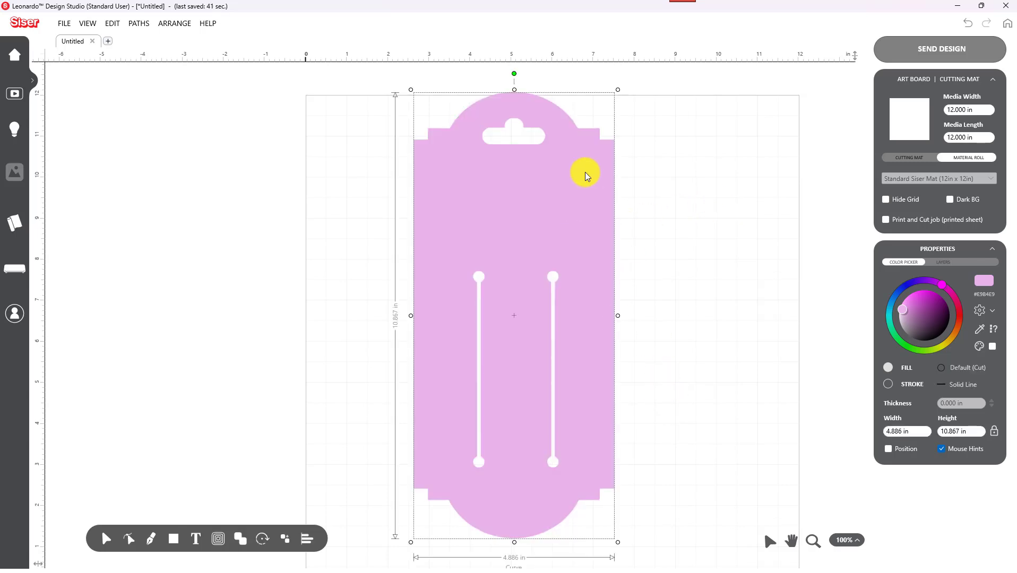